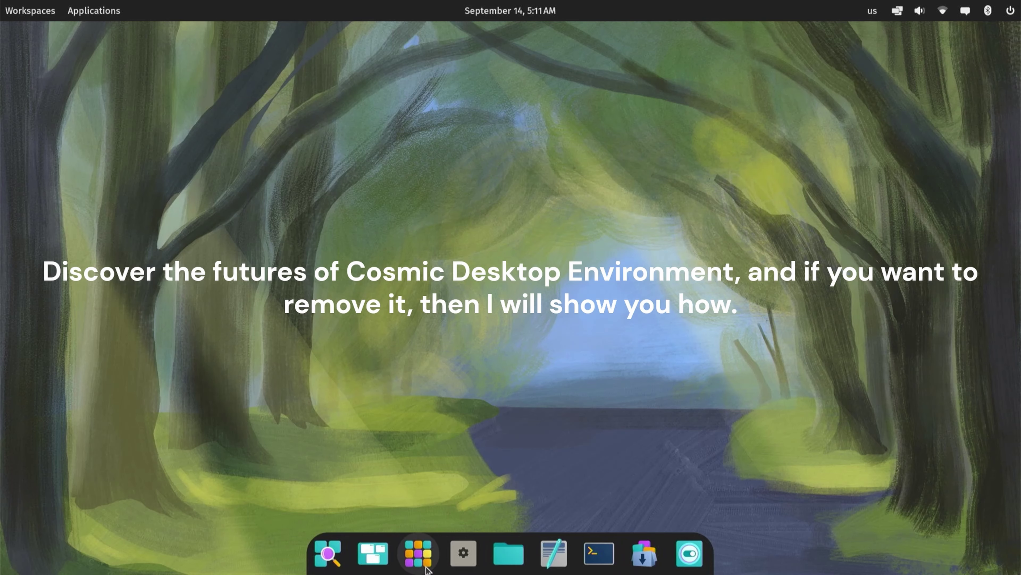
View the application library and the workspaces overview, and close the overview again
{"action": "left_click", "coordinate": [430, 554]}
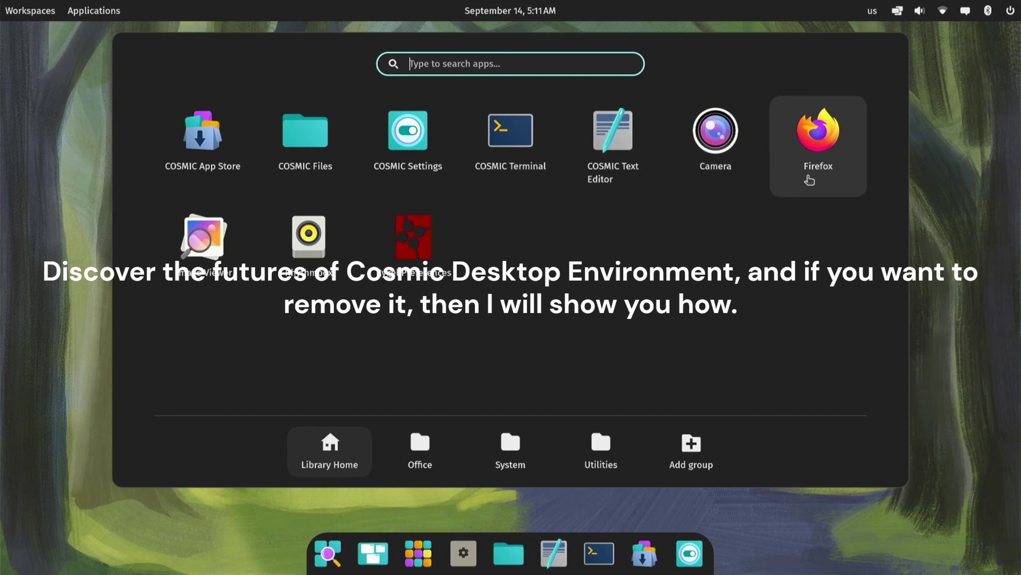
{"action": "left_click", "coordinate": [373, 555]}
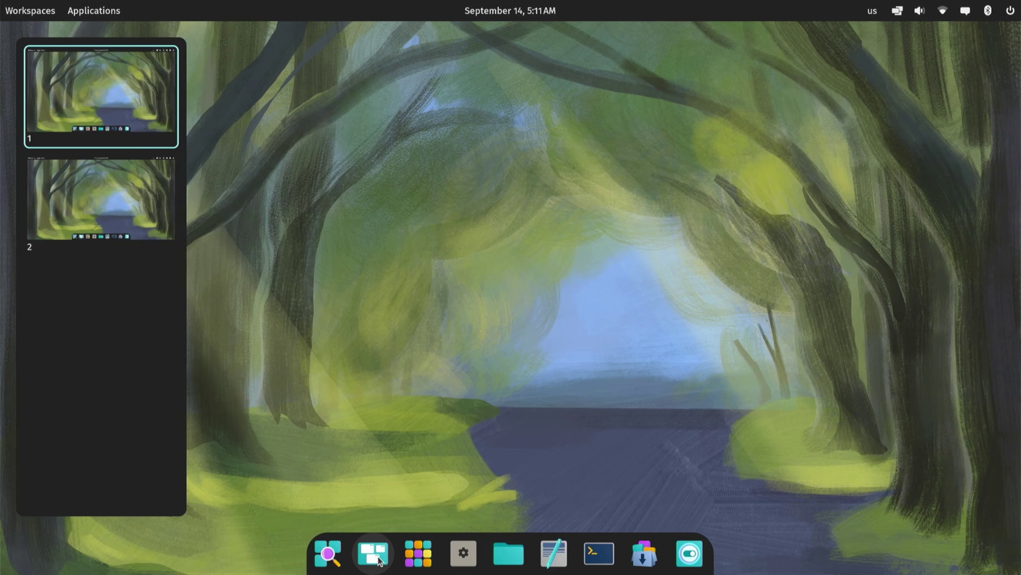
{"action": "left_click", "coordinate": [378, 557]}
Search the launcher for "system", open System Monitor to view the resource graphs, and close it
{"action": "left_click", "coordinate": [331, 553]}
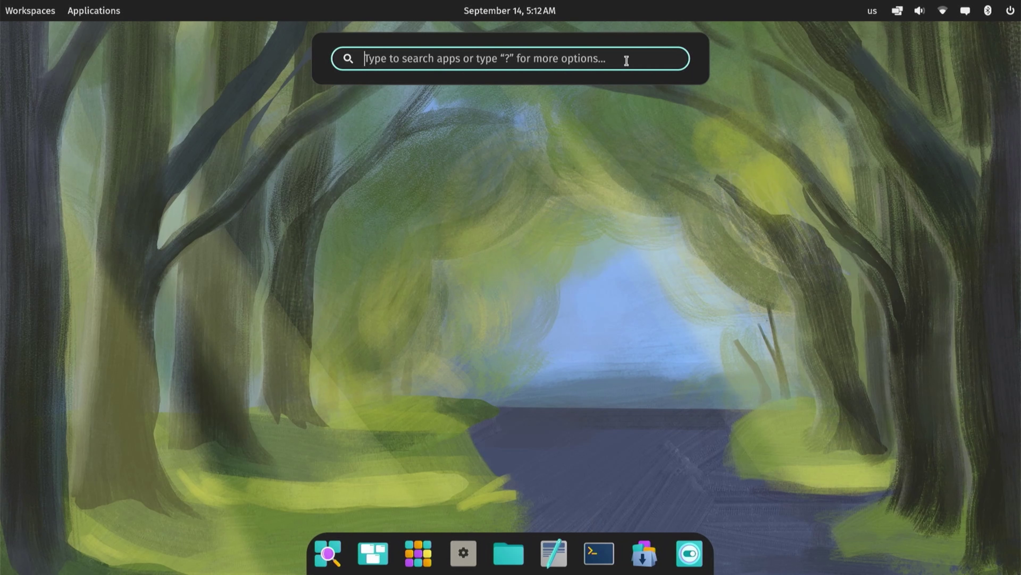
{"action": "type", "text": "system"}
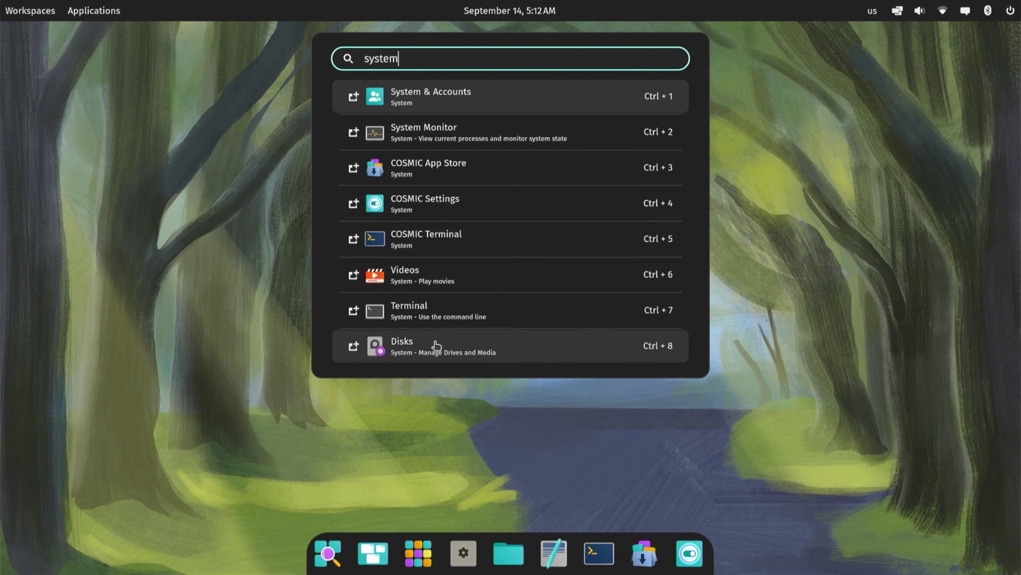
{"action": "left_click", "coordinate": [425, 139]}
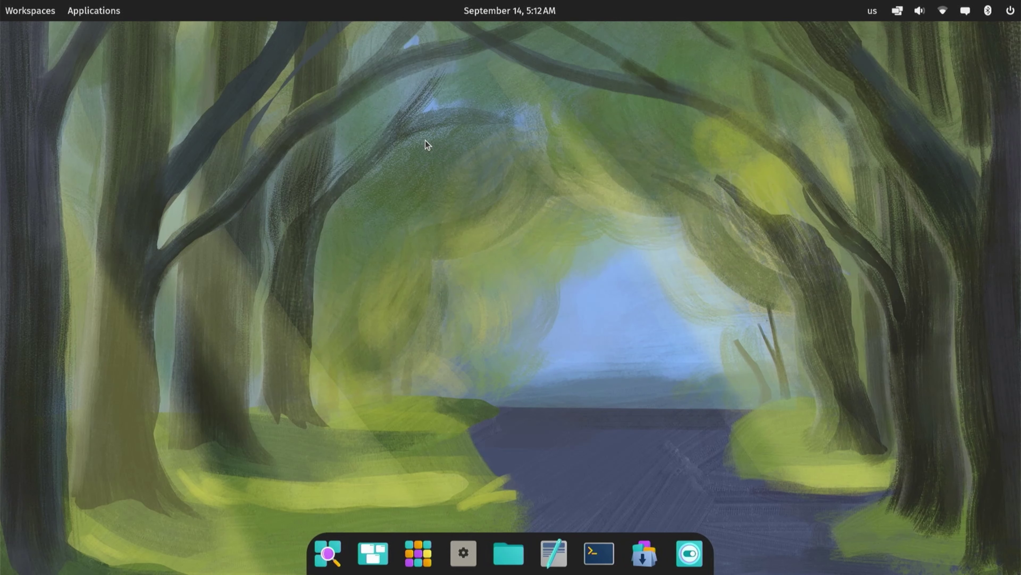
{"action": "left_click", "coordinate": [473, 100]}
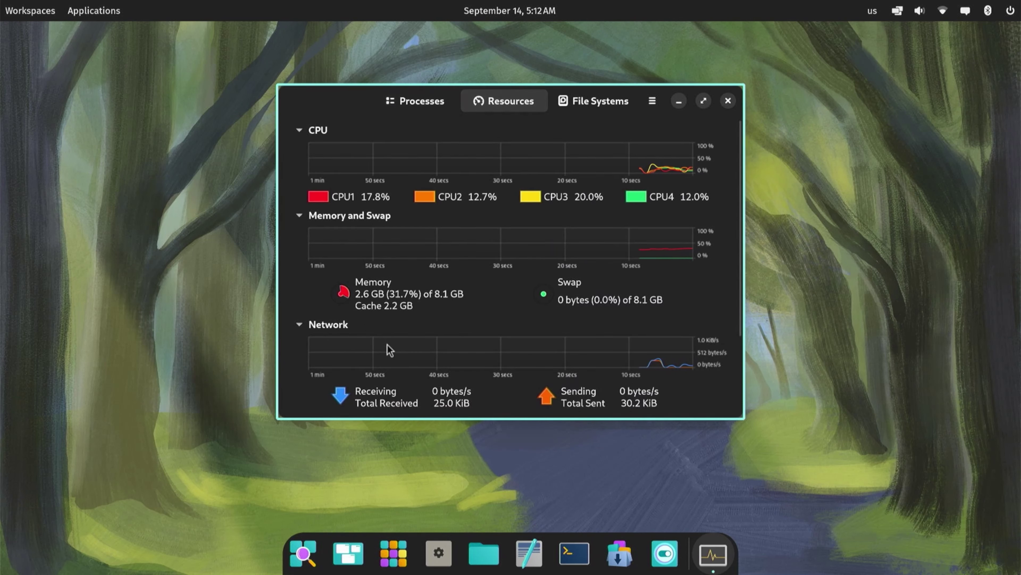
{"action": "left_click", "coordinate": [727, 101]}
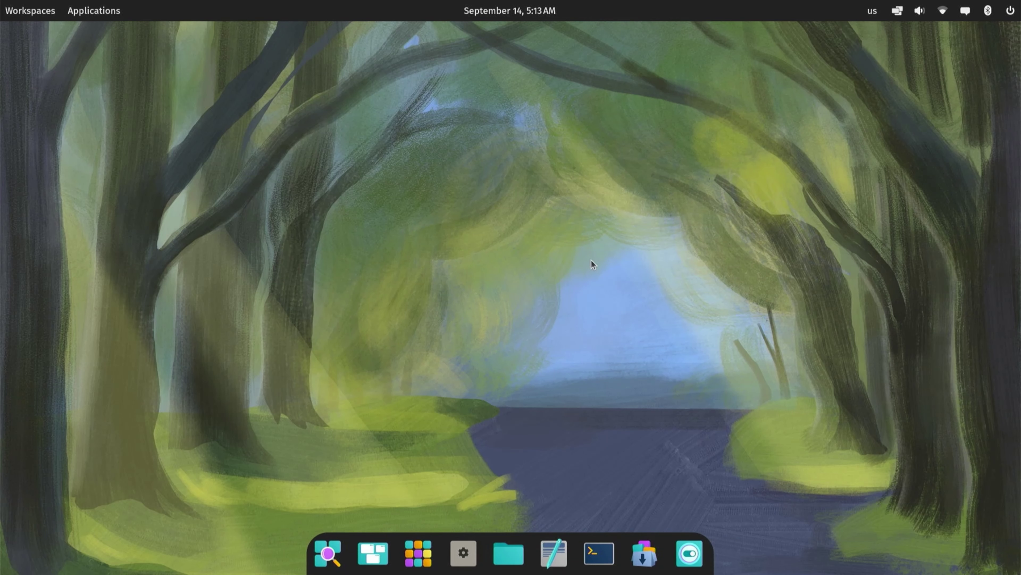
Search the application library for "cosmic", open COSMIC Screenshot to view its capture options, and close it without capturing
{"action": "left_click", "coordinate": [419, 554]}
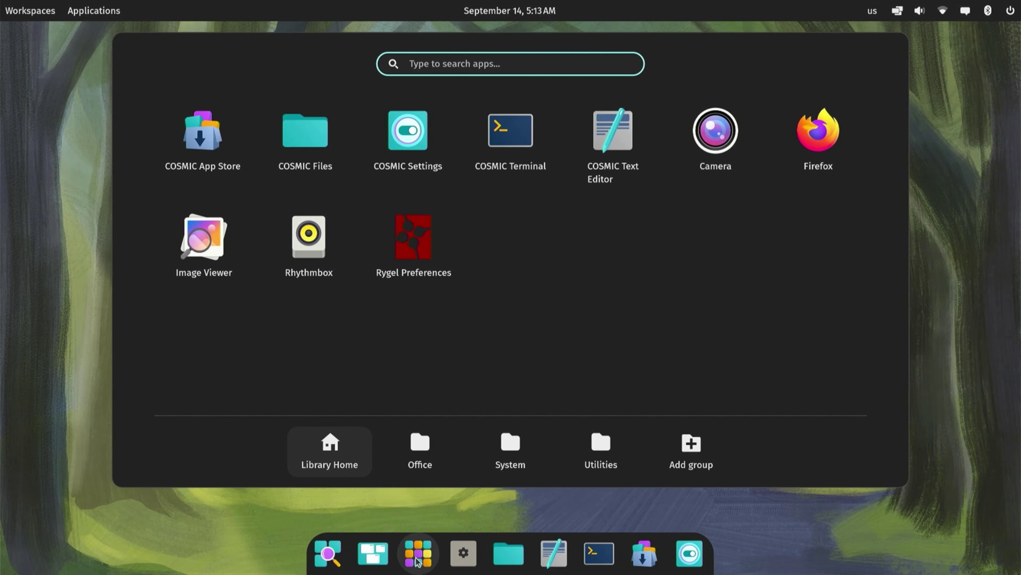
{"action": "type", "text": "cosmic"}
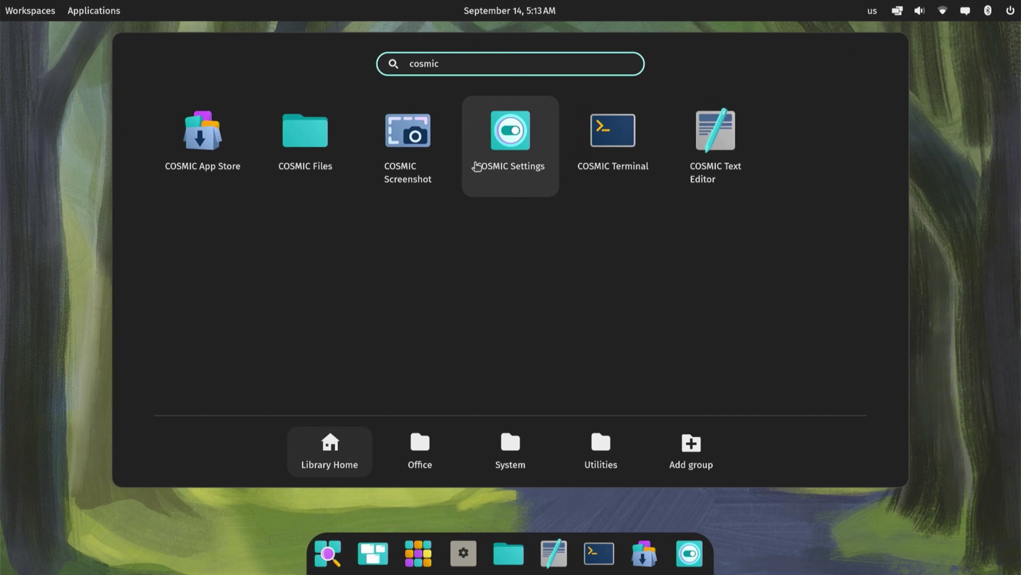
{"action": "left_click", "coordinate": [428, 162]}
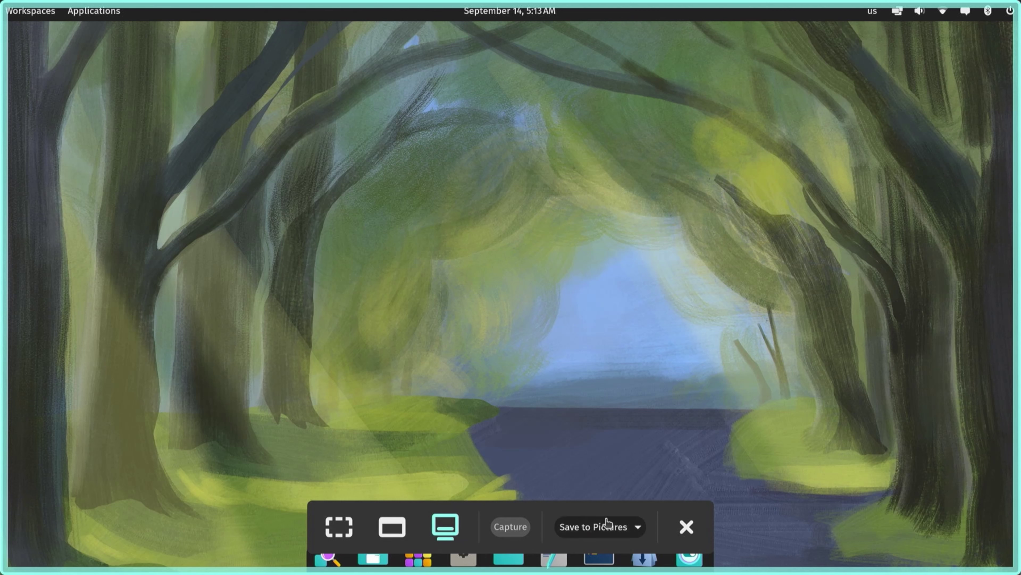
{"action": "left_click", "coordinate": [687, 526]}
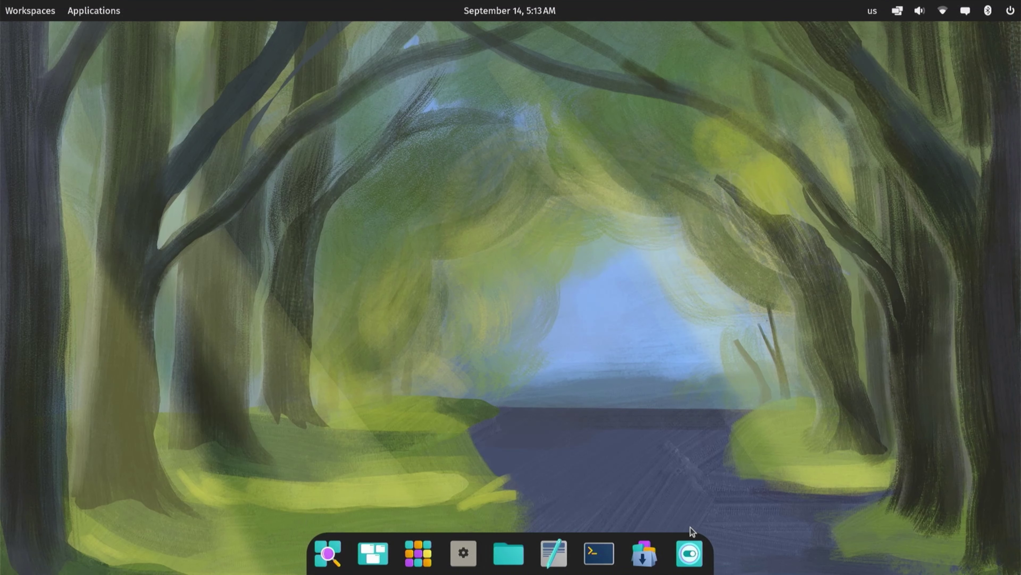
Open the file manager at the Home folder, show its location as an editable path, and close it
{"action": "left_click", "coordinate": [508, 552]}
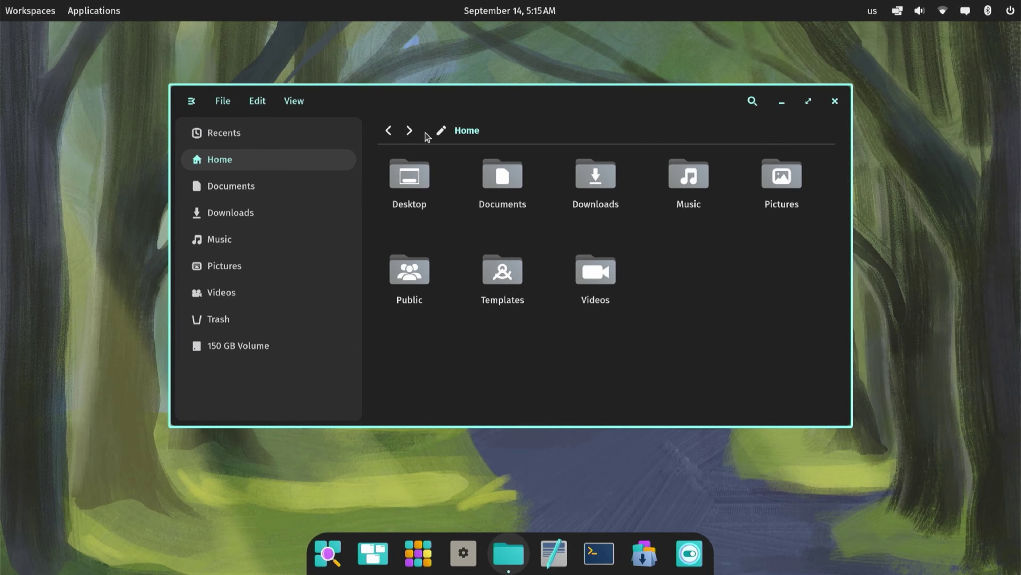
{"action": "left_click", "coordinate": [441, 130]}
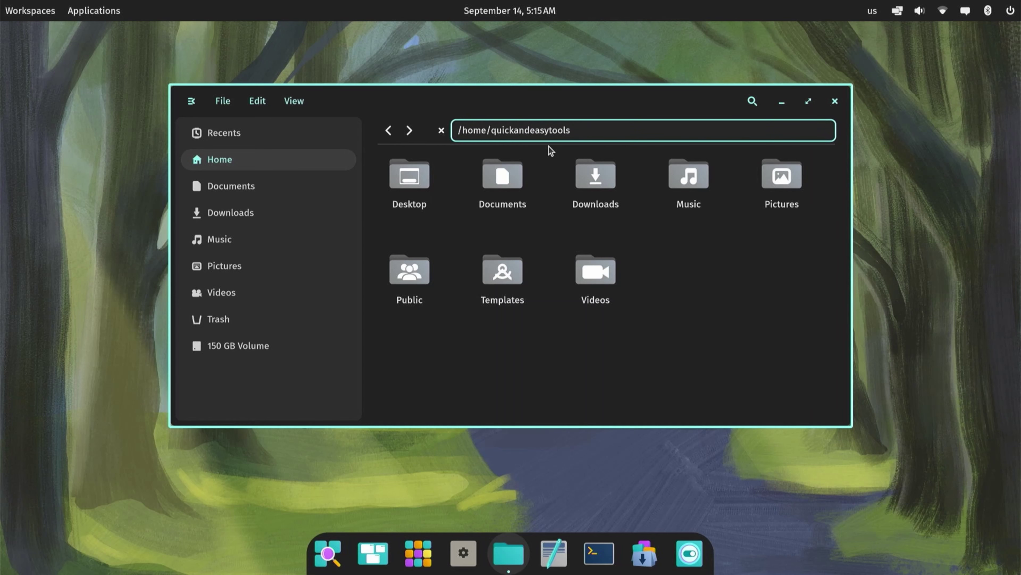
{"action": "left_click", "coordinate": [835, 100]}
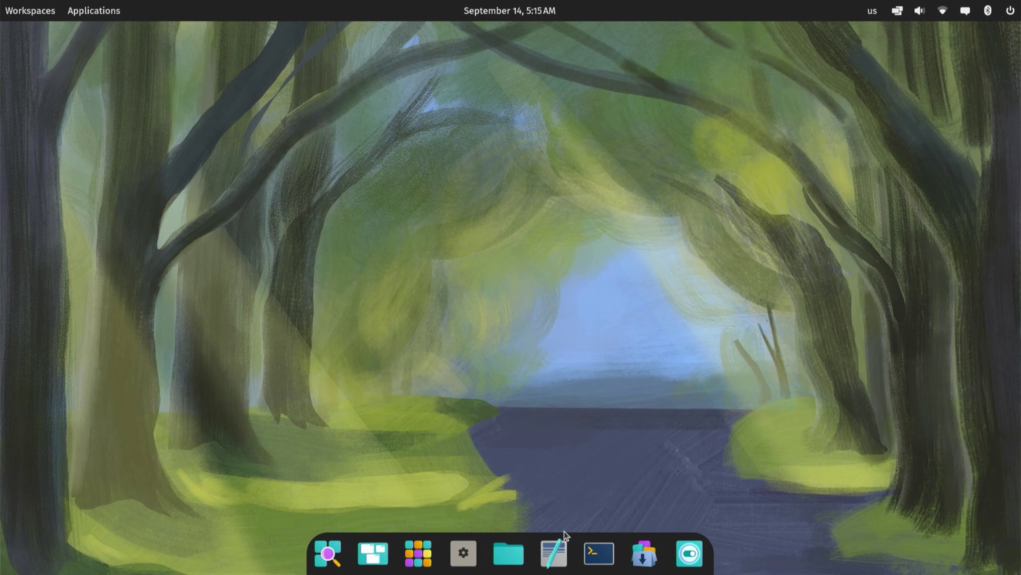
Set the COSMIC Terminal font size to 16px in its settings and close the terminal
{"action": "left_click", "coordinate": [595, 553]}
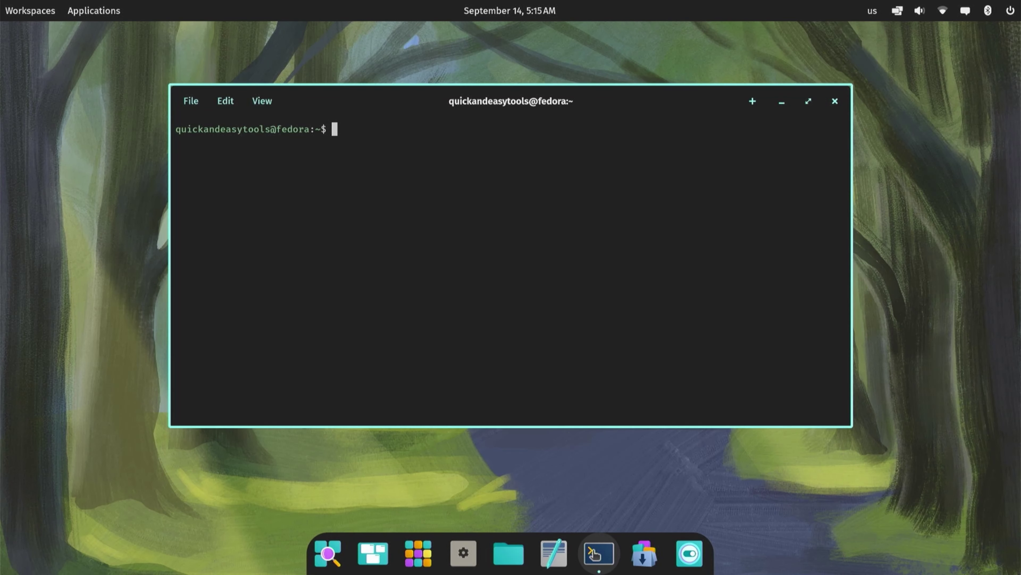
{"action": "left_click", "coordinate": [228, 105]}
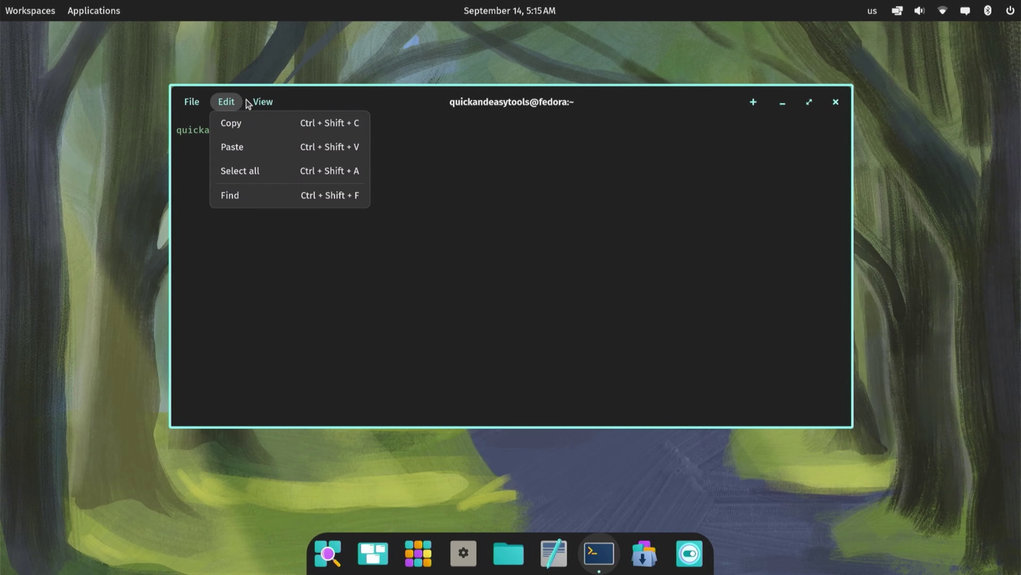
{"action": "left_click", "coordinate": [262, 102]}
{"action": "left_click", "coordinate": [298, 336]}
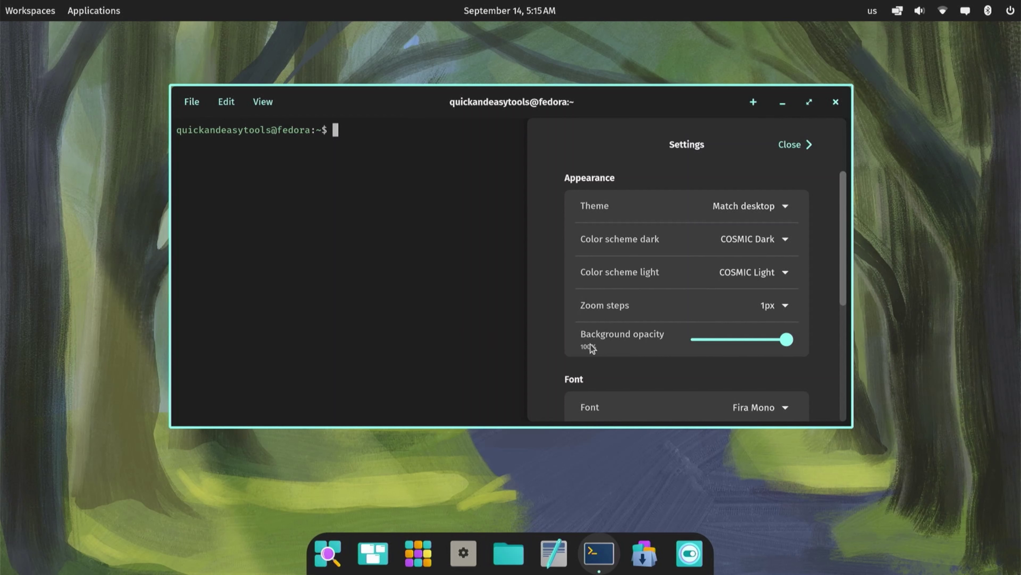
{"action": "scroll", "coordinate": [592, 347], "scroll_direction": "down", "scroll_amount": 3}
{"action": "left_click", "coordinate": [771, 320]}
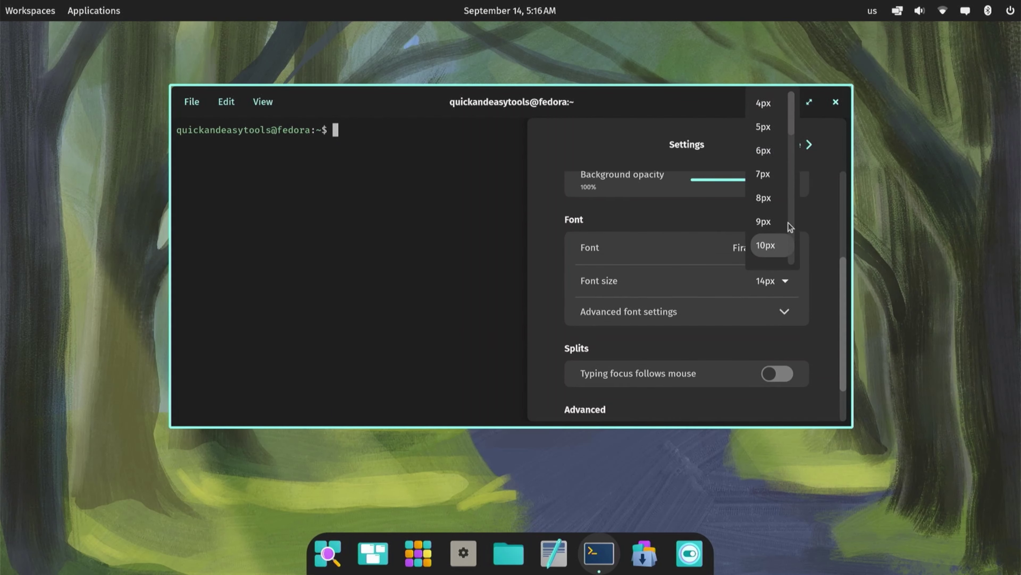
{"action": "scroll", "coordinate": [770, 181], "scroll_direction": "down", "scroll_amount": 5}
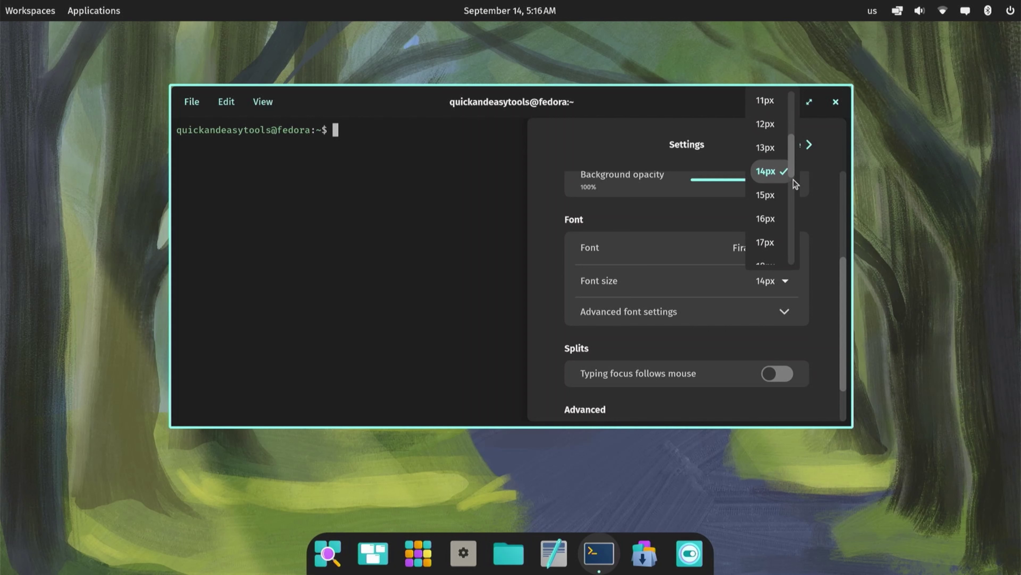
{"action": "left_click", "coordinate": [766, 219]}
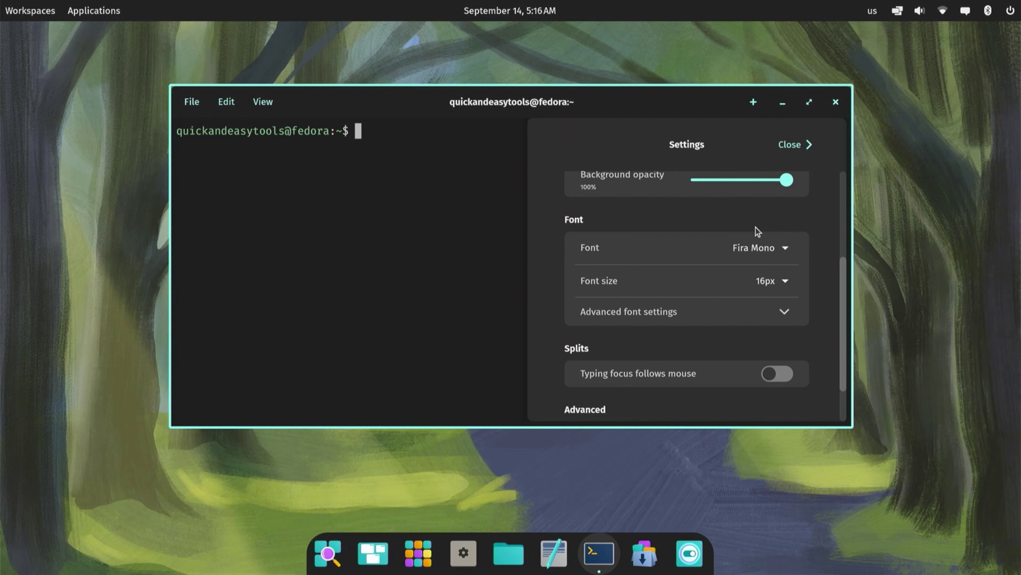
{"action": "left_click", "coordinate": [783, 148]}
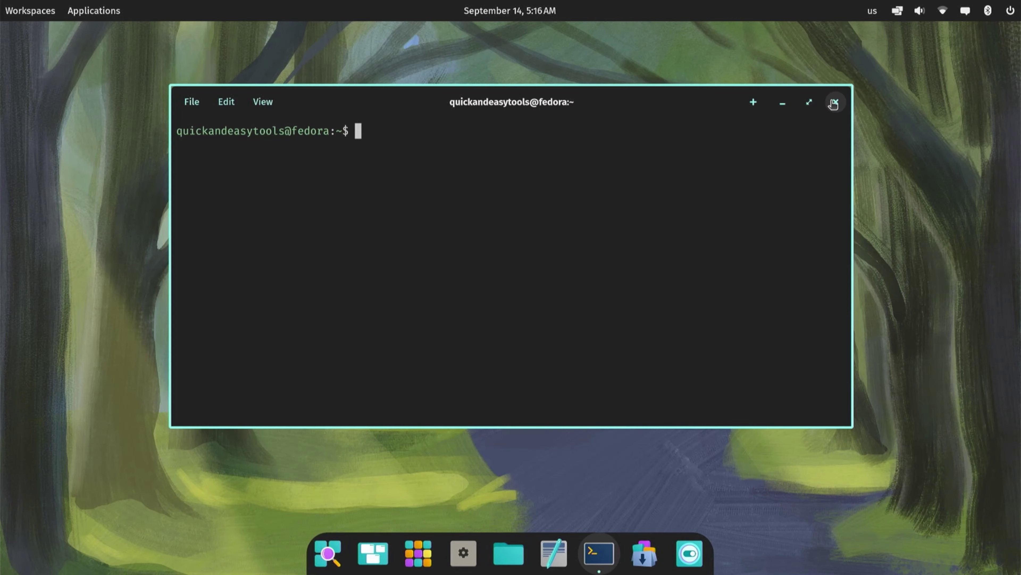
{"action": "left_click", "coordinate": [835, 102]}
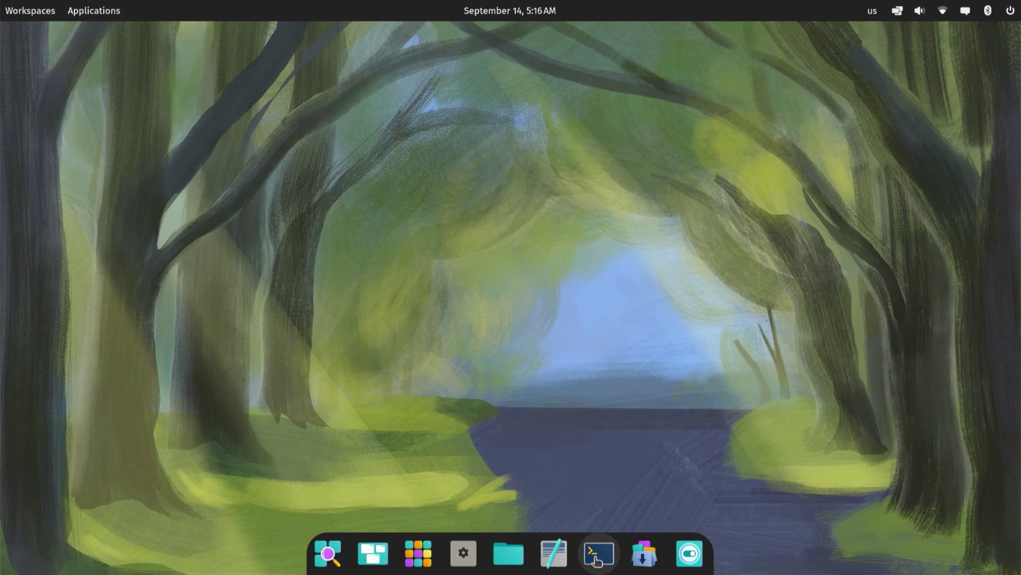
Open COSMIC Terminal, Text Editor, Files, App Store and Settings together on the desktop
{"action": "left_click", "coordinate": [600, 560]}
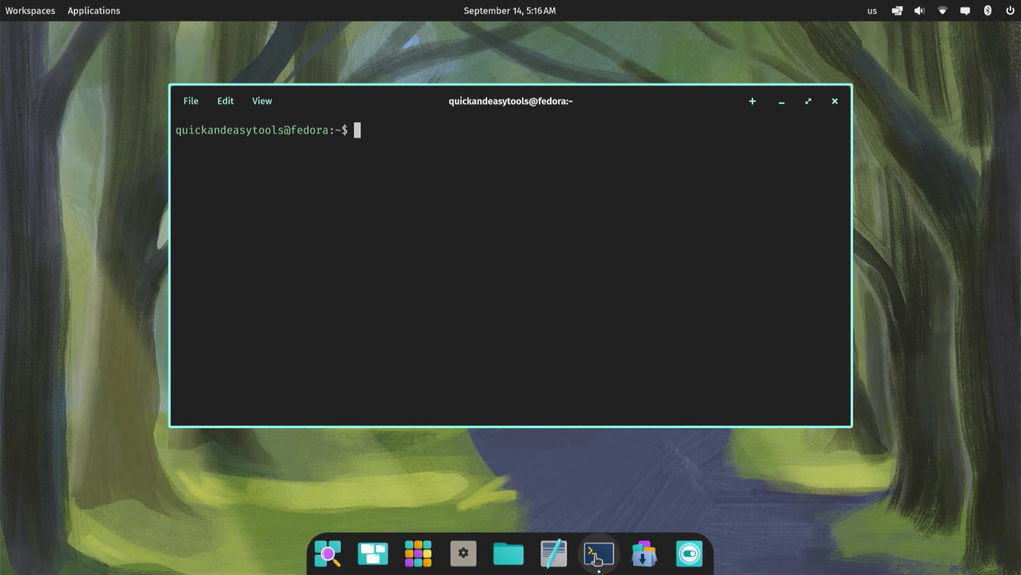
{"action": "left_click", "coordinate": [554, 554]}
{"action": "left_click", "coordinate": [508, 554]}
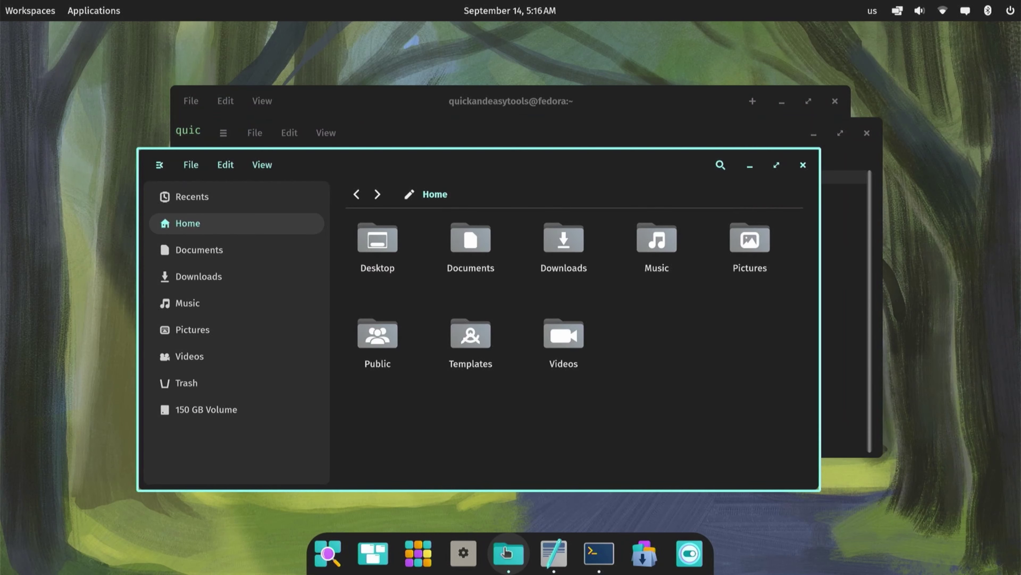
{"action": "left_click", "coordinate": [645, 557]}
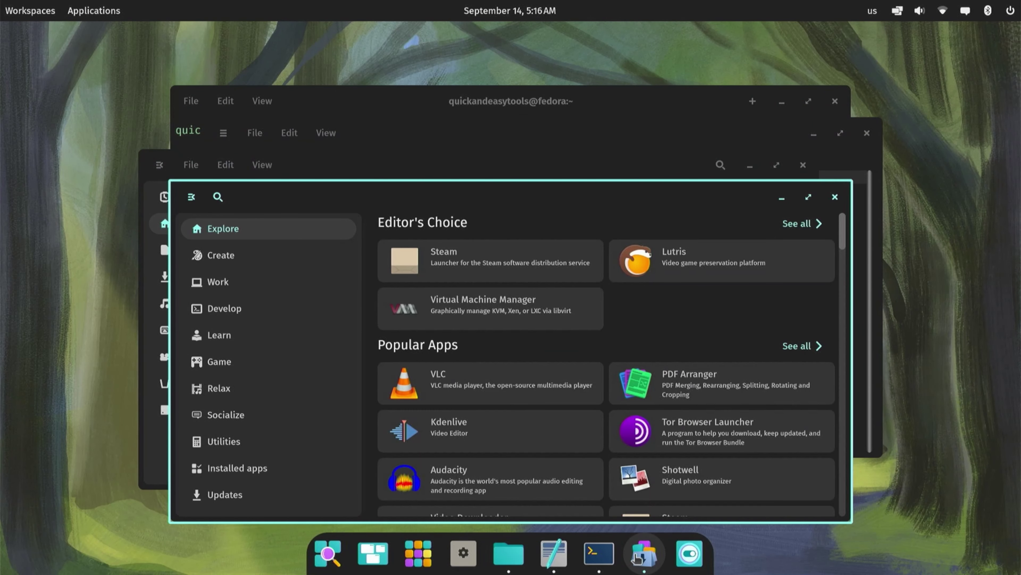
{"action": "left_click", "coordinate": [689, 554]}
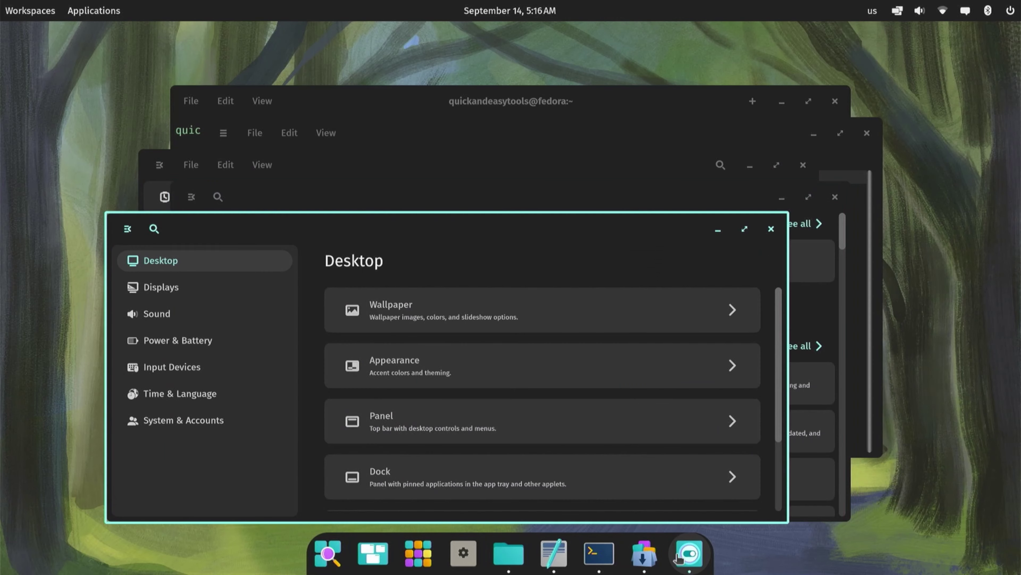
Move the Settings window higher and make it taller so all Desktop categories fit, then hide its navigation sidebar and show it again
{"action": "left_click_drag", "start_coordinate": [607, 228], "coordinate": [727, 99]}
{"action": "left_click_drag", "start_coordinate": [902, 388], "coordinate": [867, 497]}
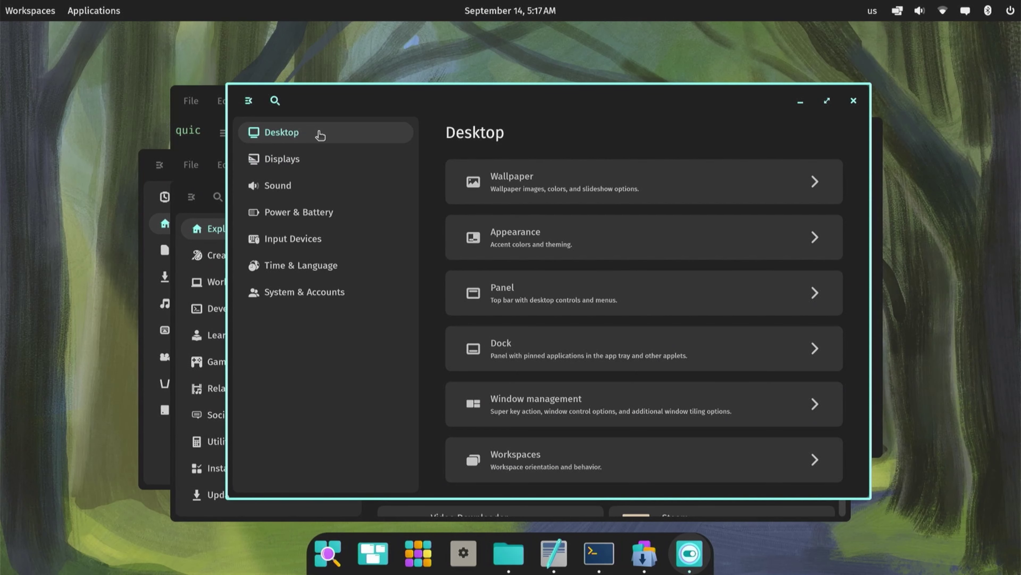
{"action": "left_click", "coordinate": [248, 102]}
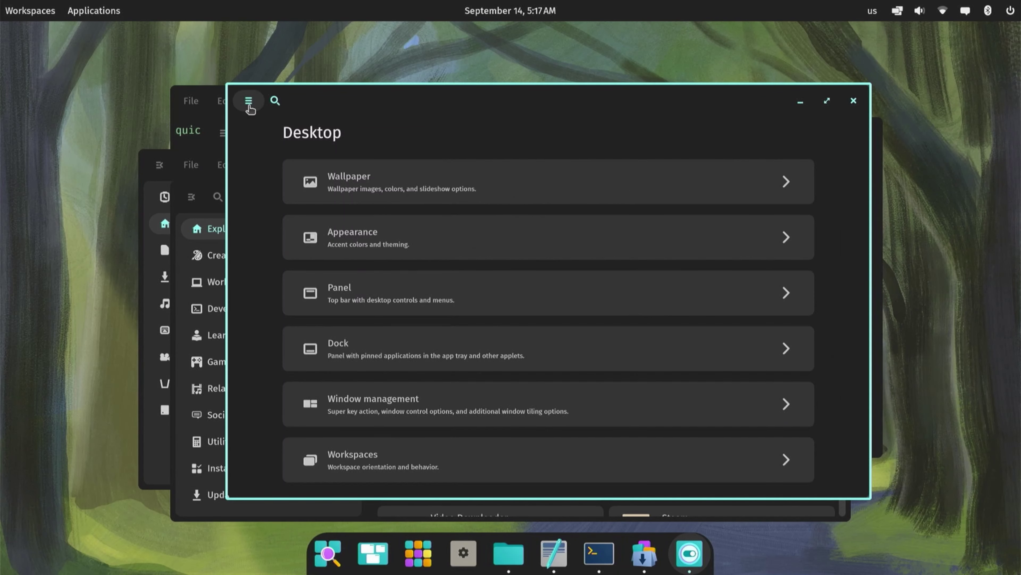
{"action": "left_click", "coordinate": [248, 101]}
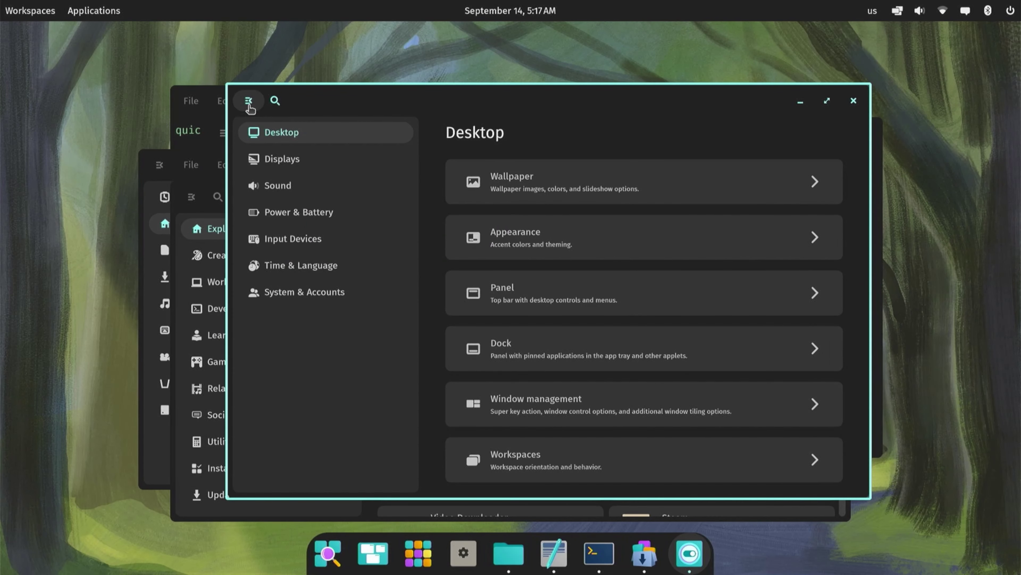
Set the desktop wallpaper to the dark blue night forest image with glowing lights
{"action": "left_click", "coordinate": [538, 190]}
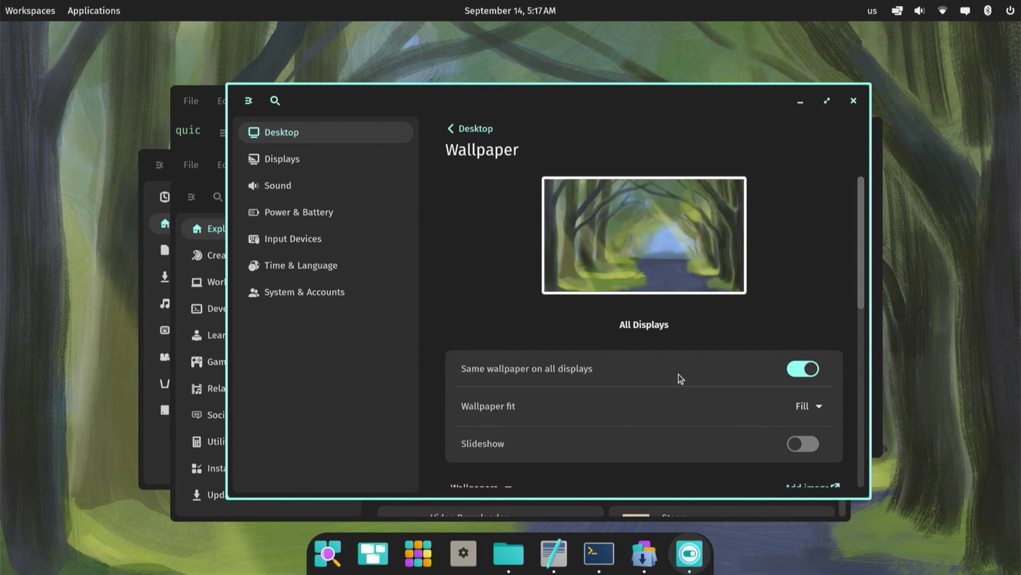
{"action": "scroll", "coordinate": [678, 374], "scroll_direction": "down", "scroll_amount": 5}
{"action": "left_click", "coordinate": [640, 381]}
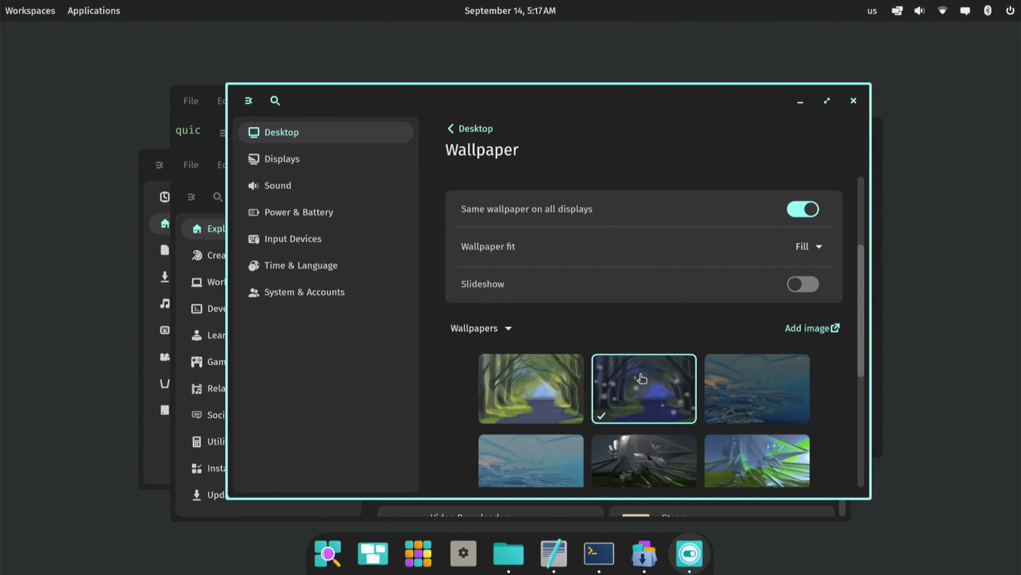
{"action": "scroll", "coordinate": [618, 383], "scroll_direction": "down", "scroll_amount": 2}
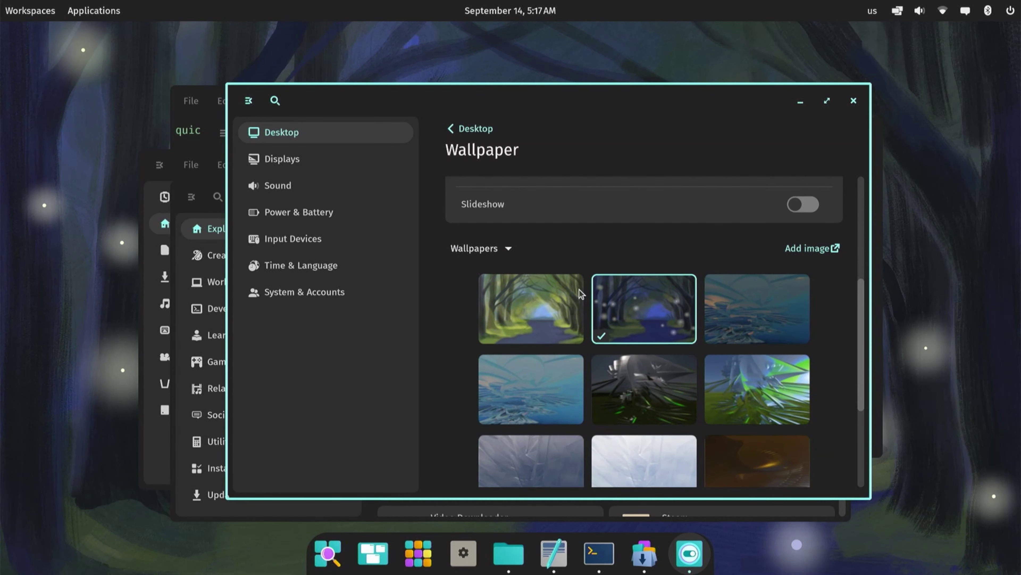
Switch the desktop appearance to Light mode
{"action": "left_click", "coordinate": [477, 130]}
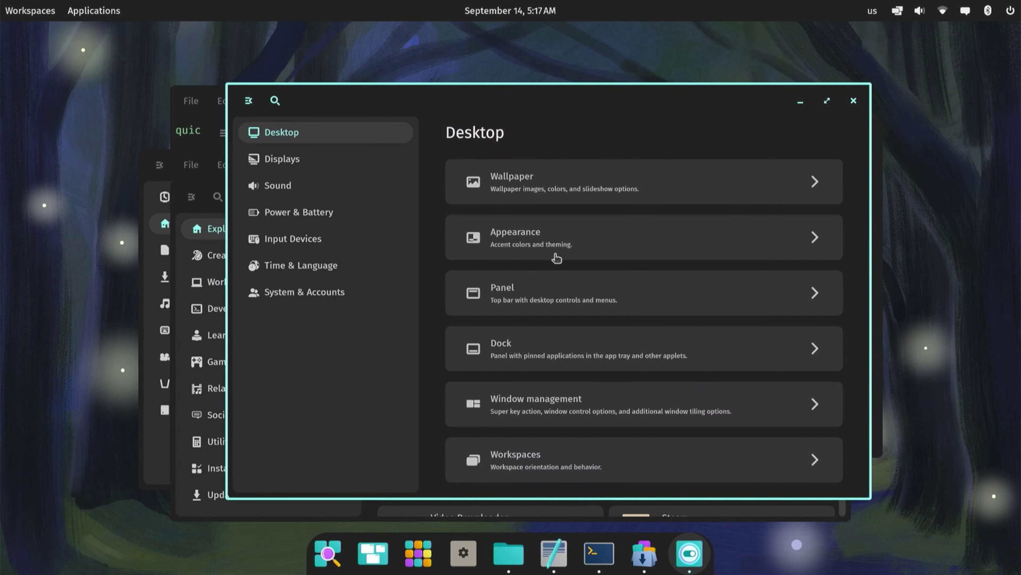
{"action": "left_click", "coordinate": [663, 245]}
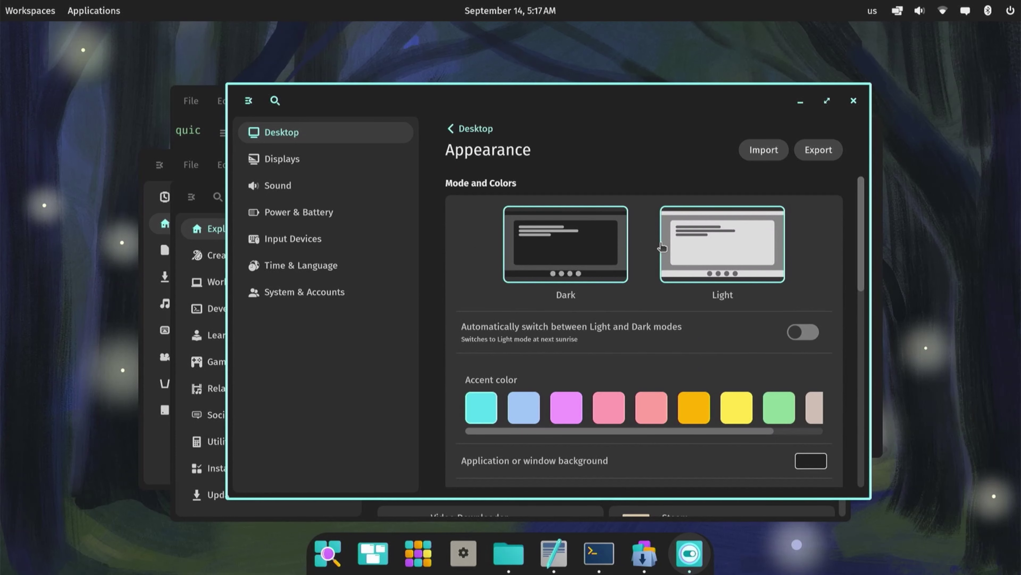
{"action": "left_click", "coordinate": [705, 257]}
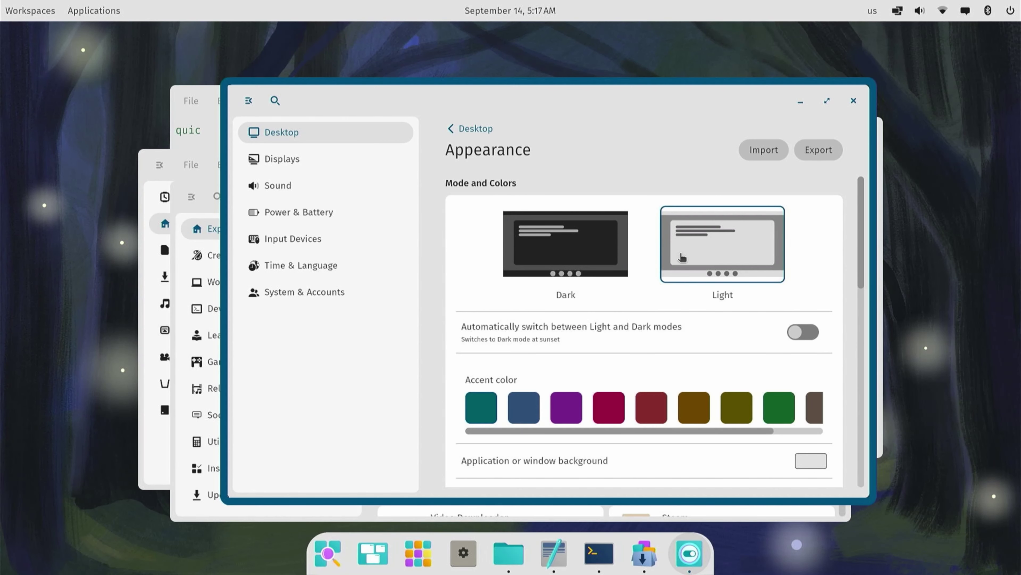
Switch the desktop to Dark mode and try purple and yellow accent colors before settling on green
{"action": "left_click", "coordinate": [570, 258]}
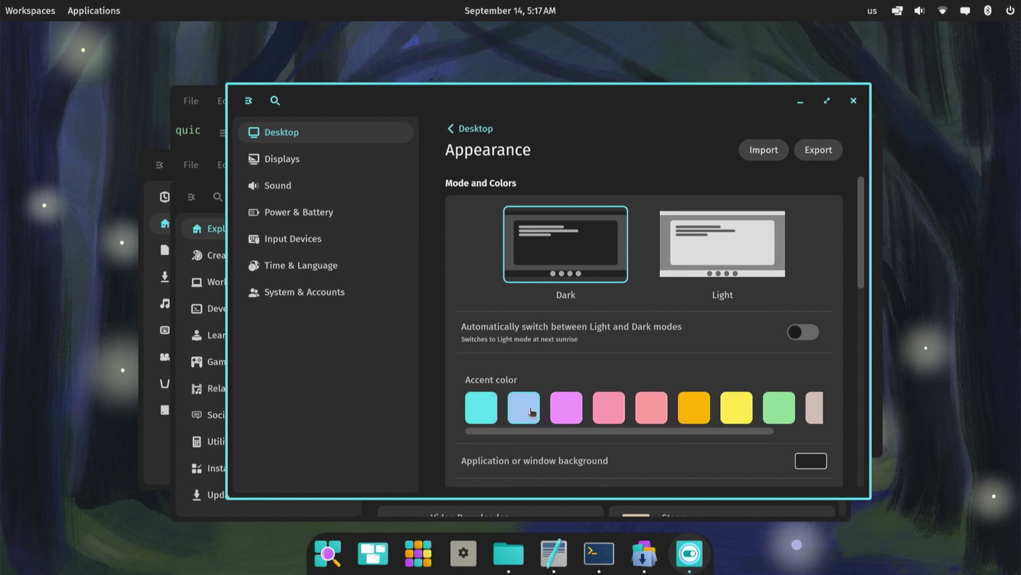
{"action": "left_click", "coordinate": [567, 412]}
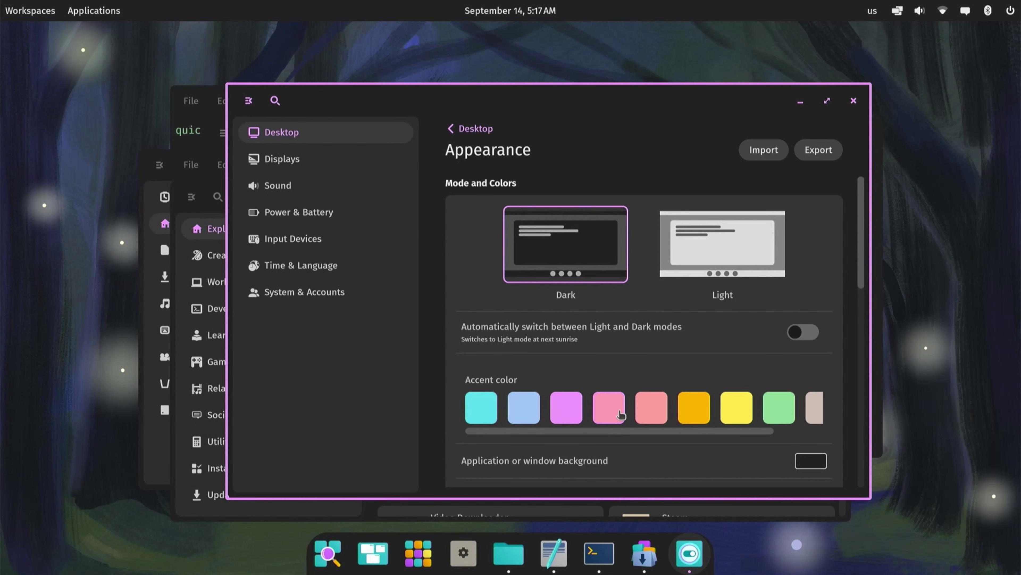
{"action": "left_click", "coordinate": [737, 410]}
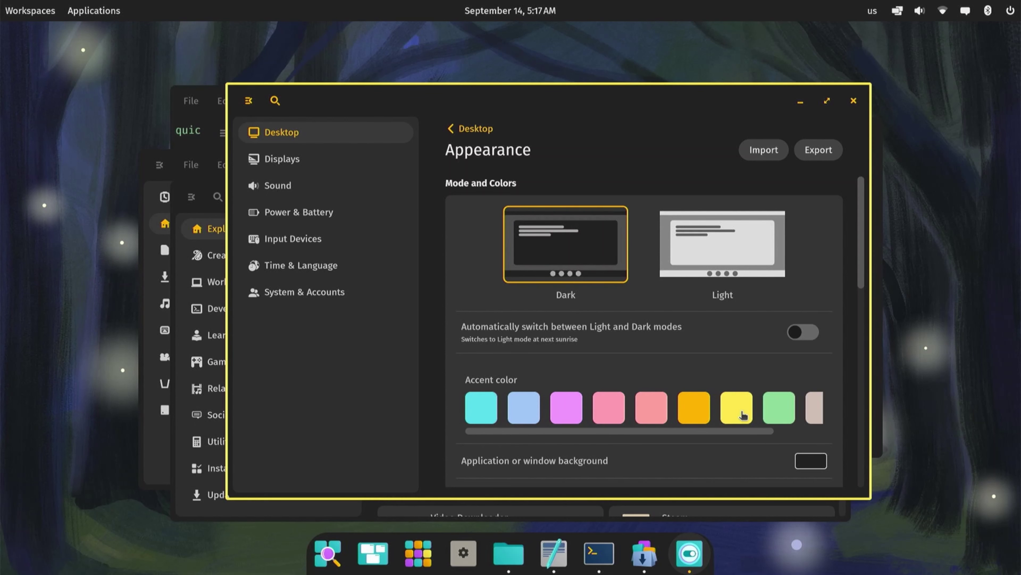
{"action": "left_click", "coordinate": [773, 412]}
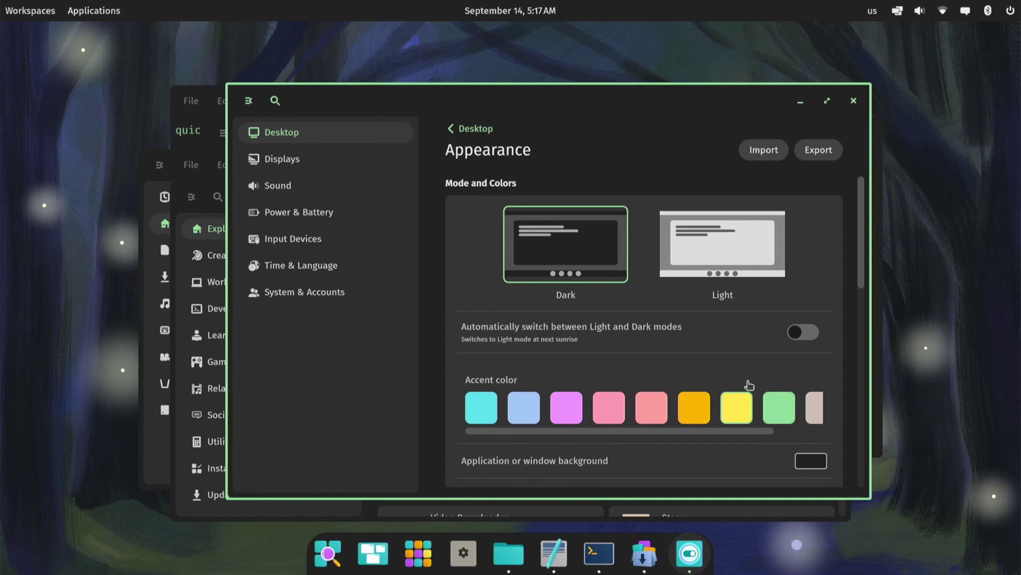
Turn automatic Light/Dark switching on and off again, then try the Slightly round and Square styles and return to Round
{"action": "left_click", "coordinate": [799, 332]}
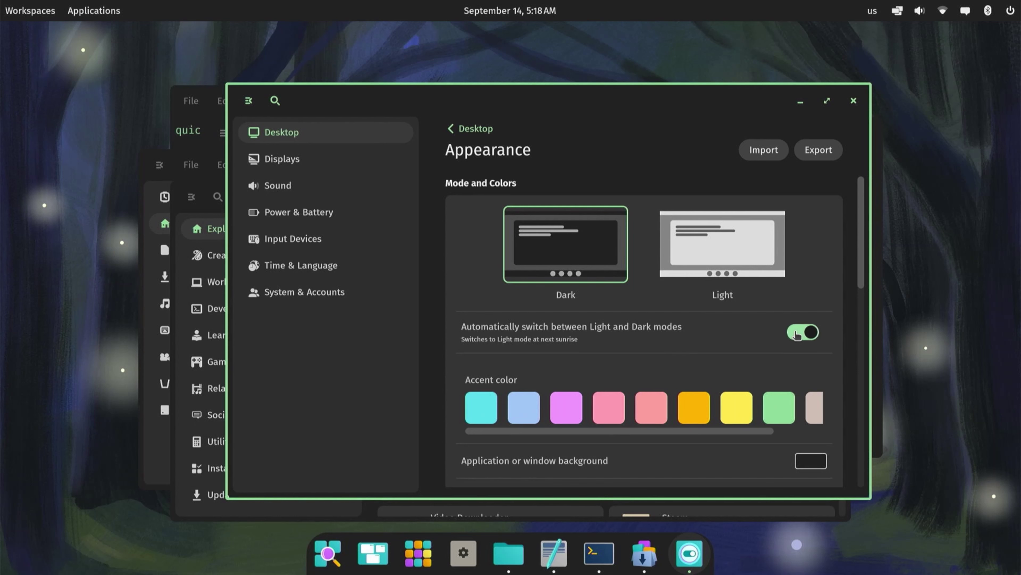
{"action": "left_click", "coordinate": [792, 334]}
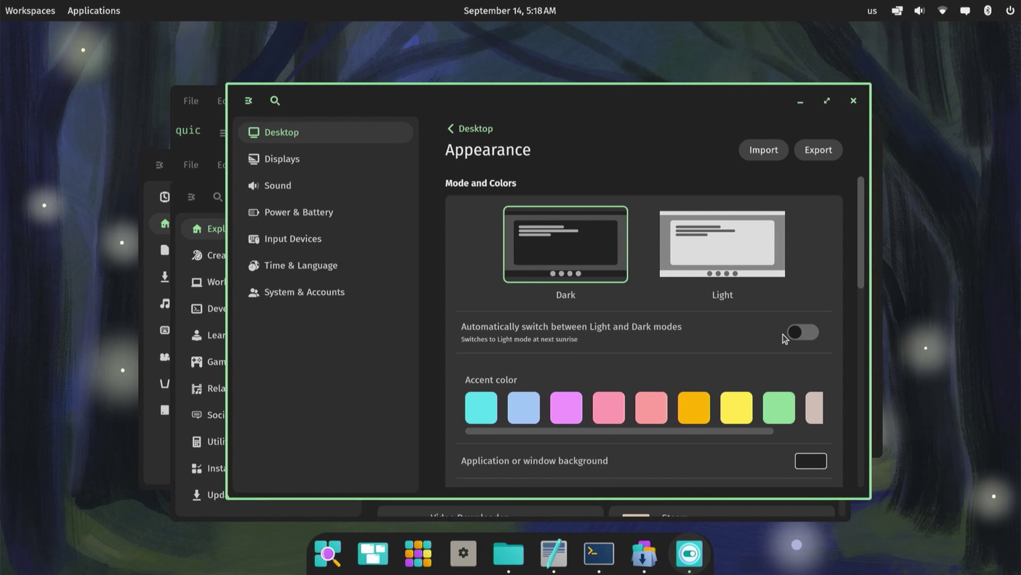
{"action": "scroll", "coordinate": [754, 344], "scroll_direction": "down", "scroll_amount": 7}
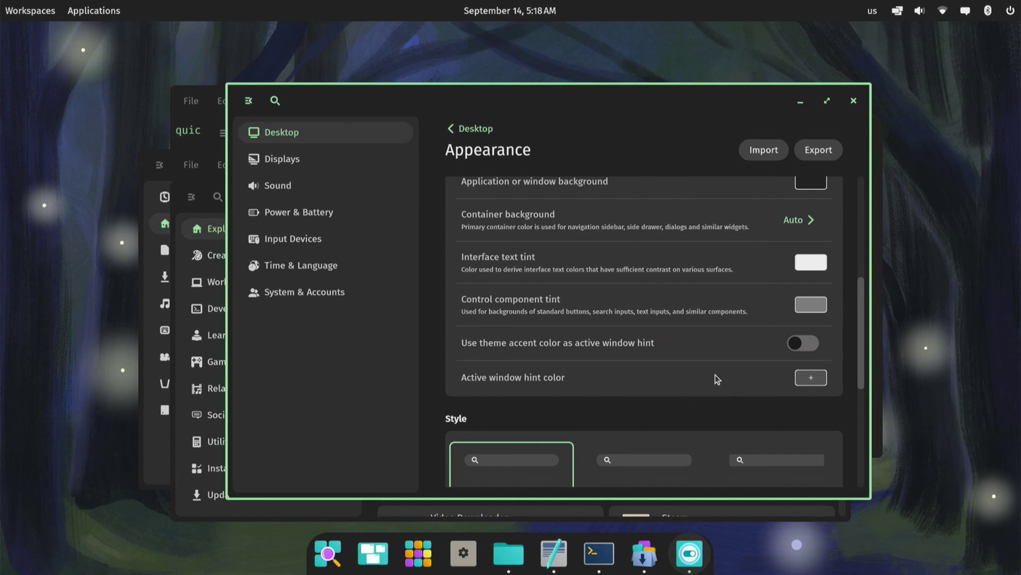
{"action": "scroll", "coordinate": [714, 378], "scroll_direction": "down", "scroll_amount": 3}
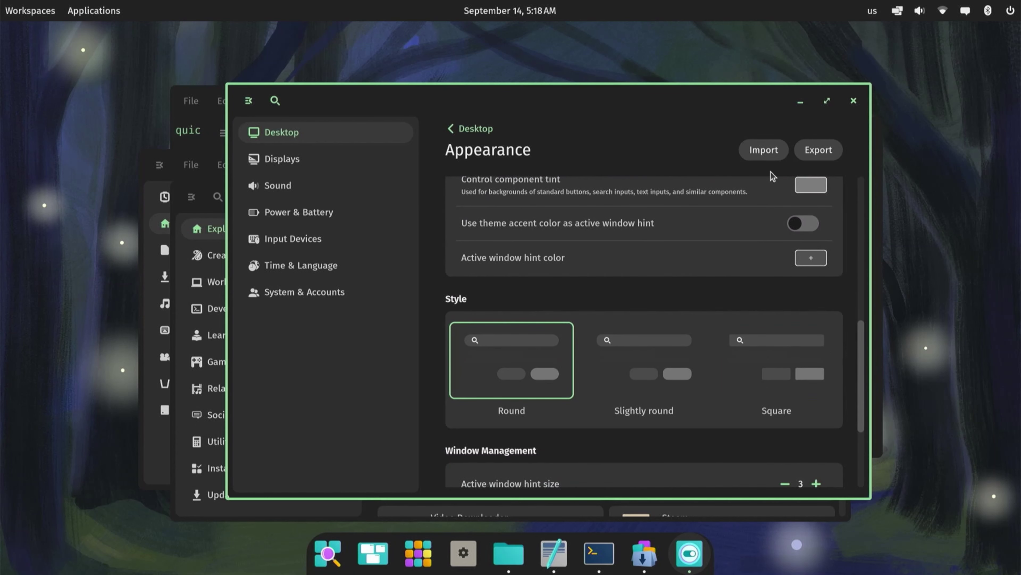
{"action": "left_click", "coordinate": [653, 354]}
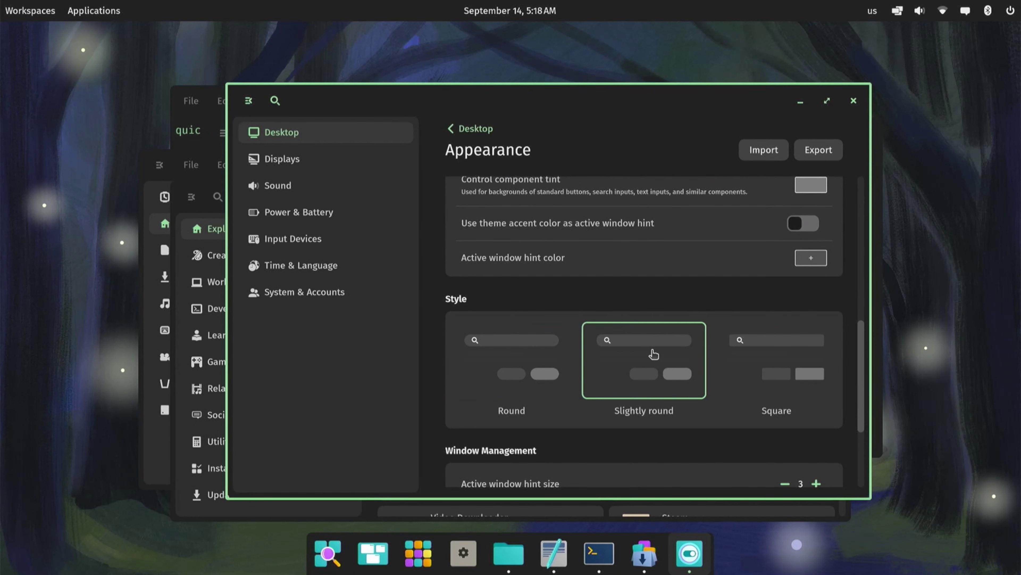
{"action": "left_click", "coordinate": [769, 359]}
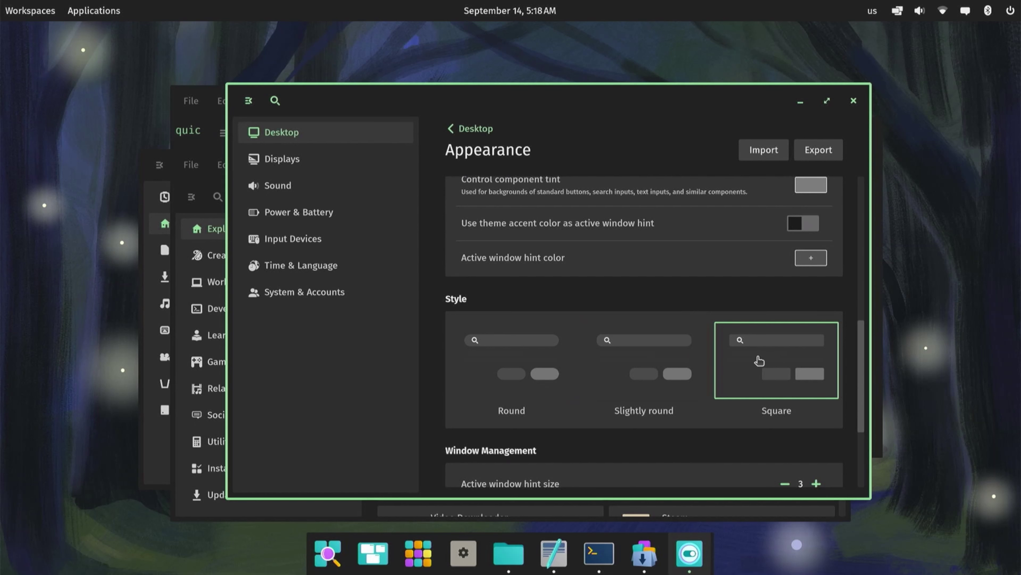
{"action": "left_click", "coordinate": [538, 371]}
{"action": "scroll", "coordinate": [547, 422], "scroll_direction": "down", "scroll_amount": 2}
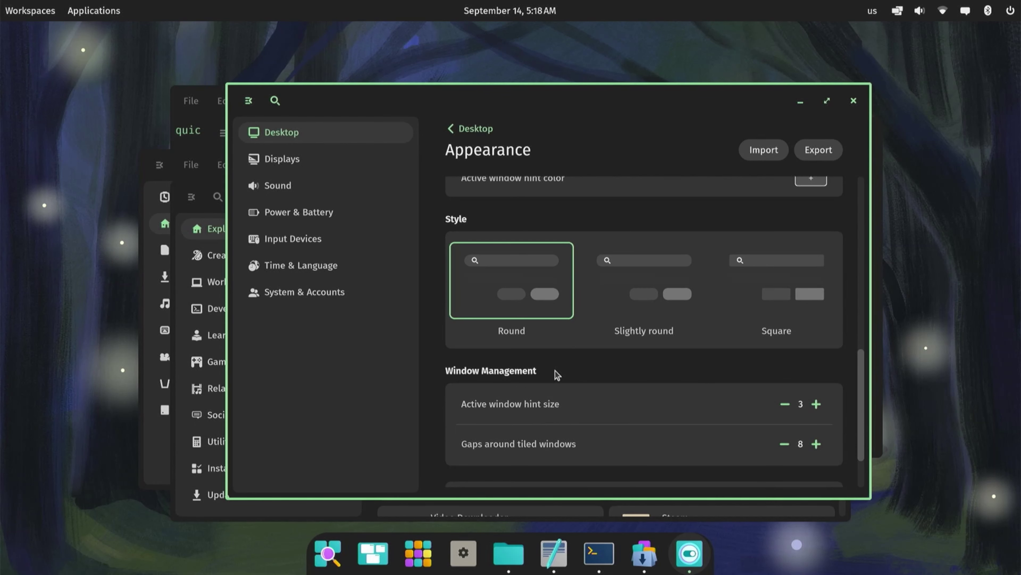
Open the desktop's Panel settings and turn automatic panel hiding on and off again
{"action": "left_click", "coordinate": [484, 129]}
{"action": "left_click", "coordinate": [546, 306]}
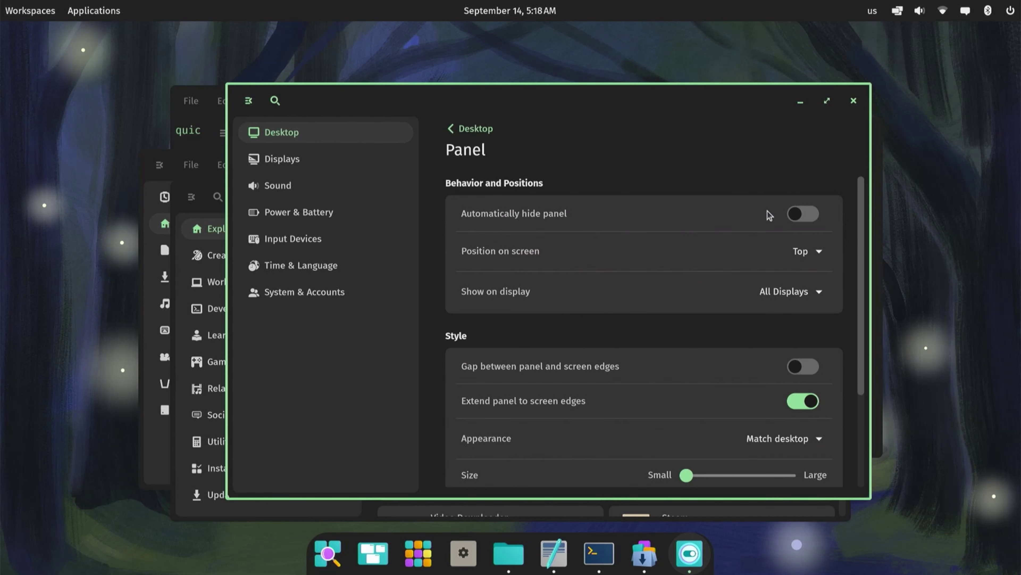
{"action": "left_click", "coordinate": [805, 220]}
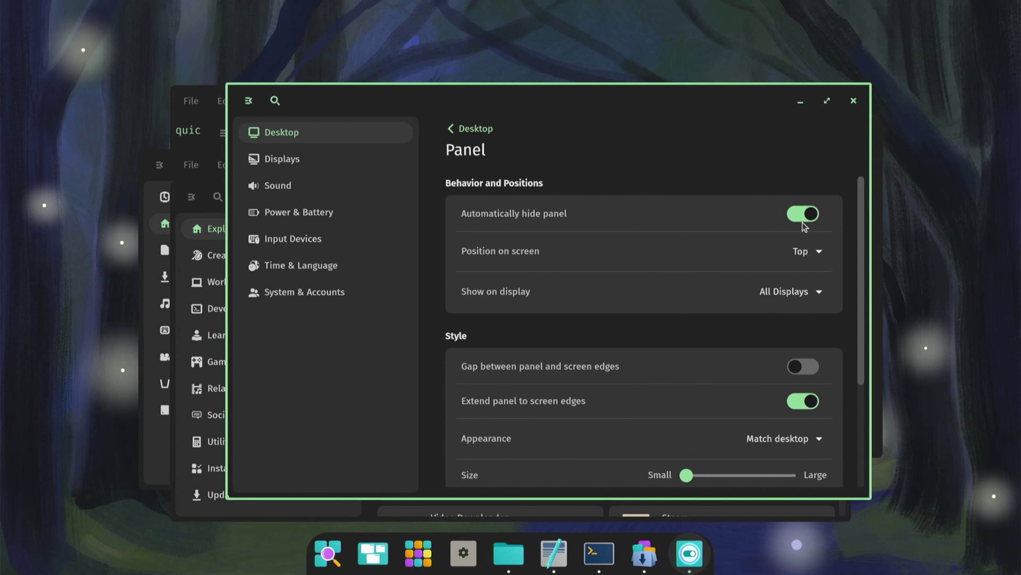
{"action": "left_click", "coordinate": [801, 220]}
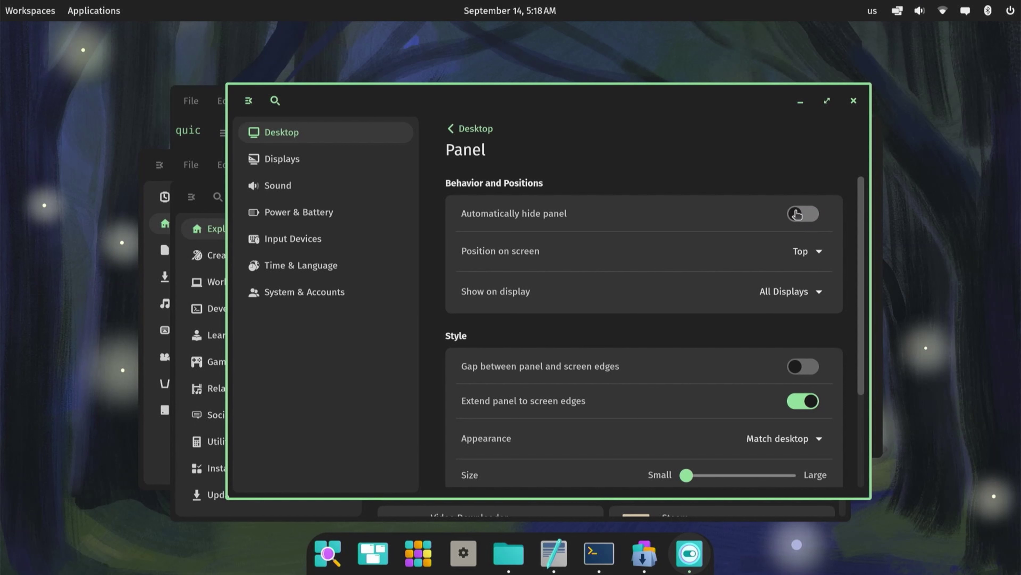
Try the panel on the Left, Right and Bottom of the screen, then set its position back to Top
{"action": "left_click", "coordinate": [801, 250]}
{"action": "left_click", "coordinate": [798, 279]}
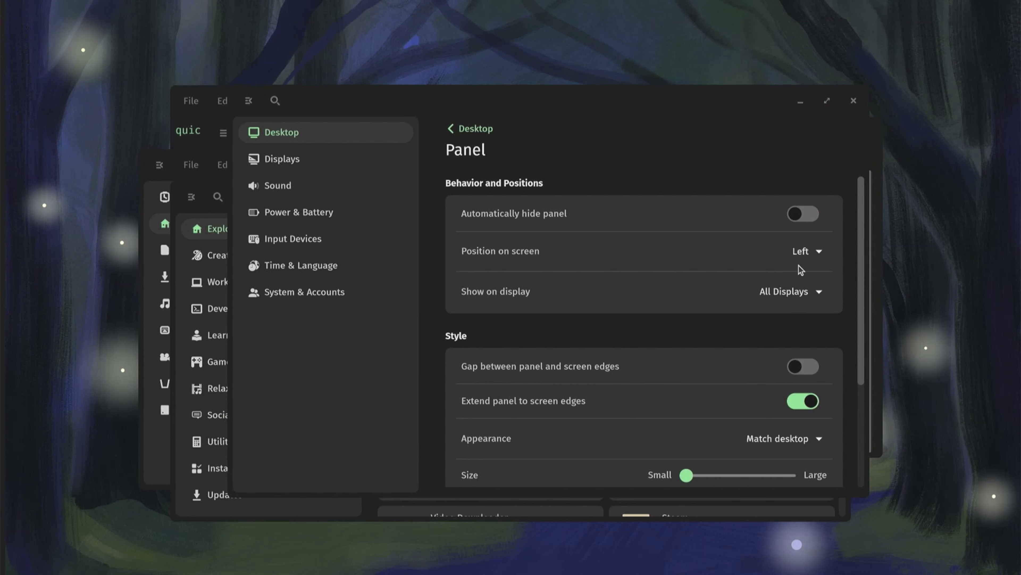
{"action": "left_click", "coordinate": [800, 251]}
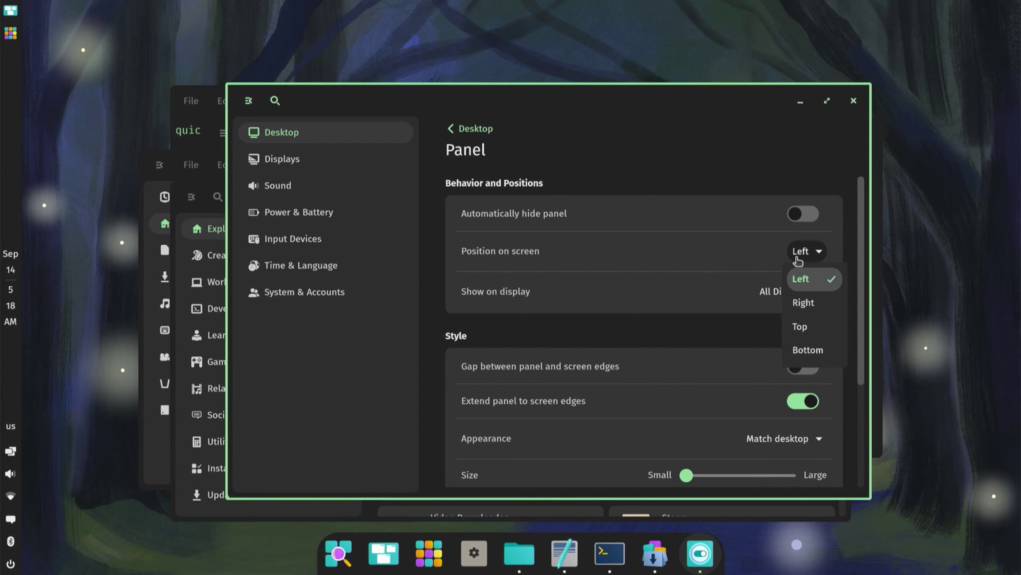
{"action": "left_click", "coordinate": [801, 301]}
{"action": "left_click", "coordinate": [798, 251]}
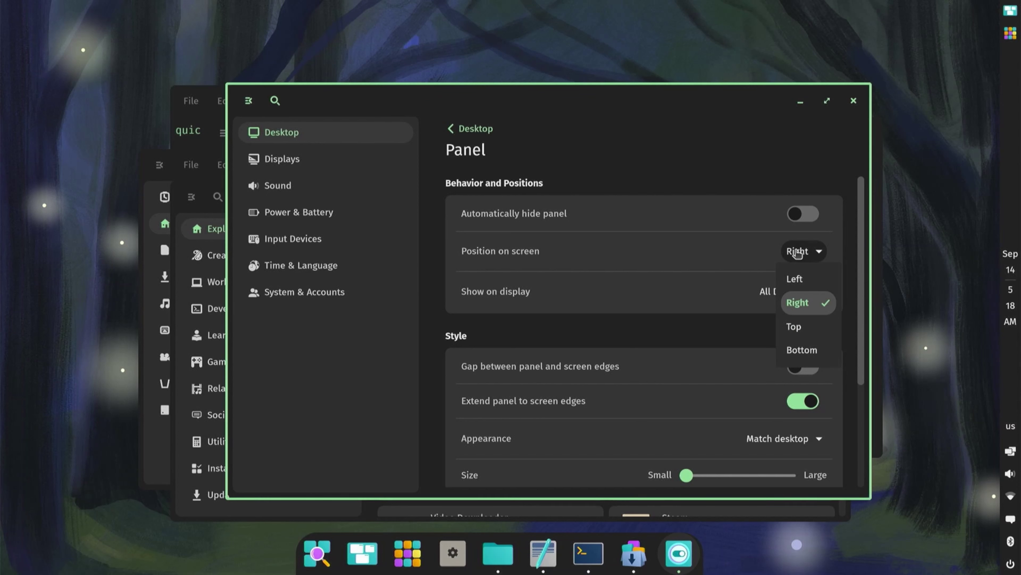
{"action": "left_click", "coordinate": [797, 349]}
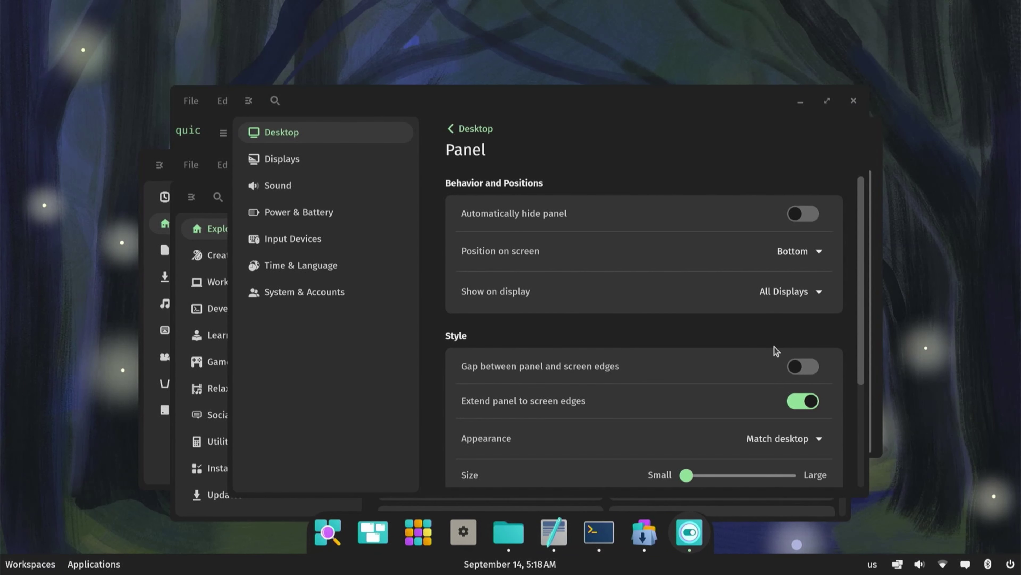
{"action": "left_click", "coordinate": [810, 256]}
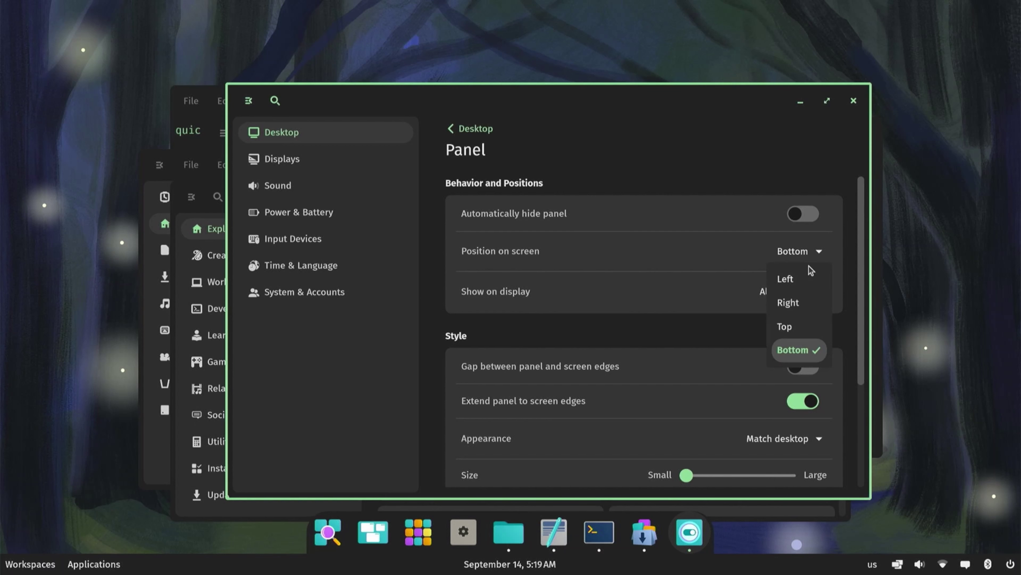
{"action": "left_click", "coordinate": [808, 325]}
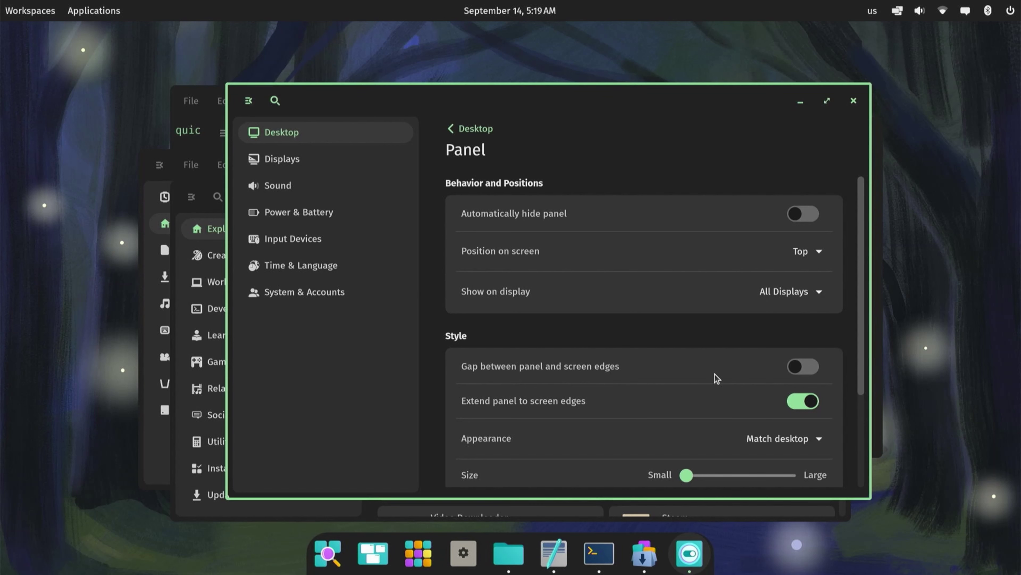
Style the panel with the Light appearance, a gap to the screen edges, and no extension to the edges
{"action": "left_click", "coordinate": [774, 440]}
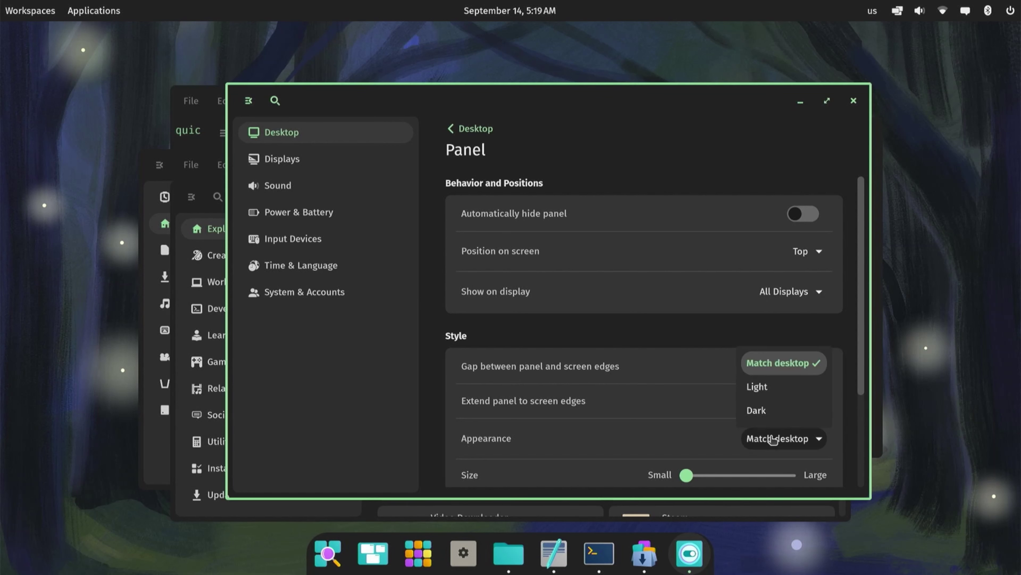
{"action": "left_click", "coordinate": [757, 387]}
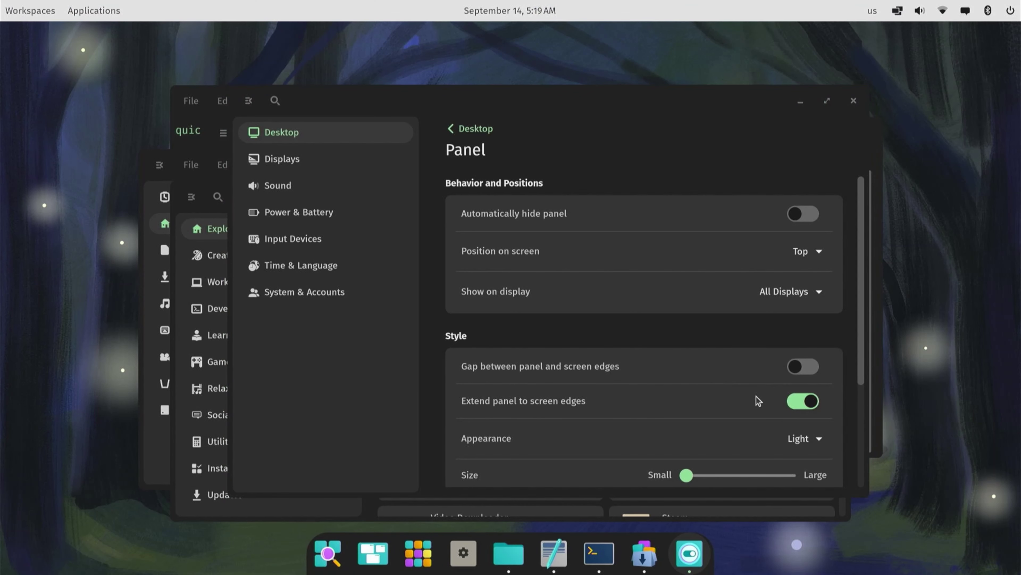
{"action": "left_click", "coordinate": [802, 367]}
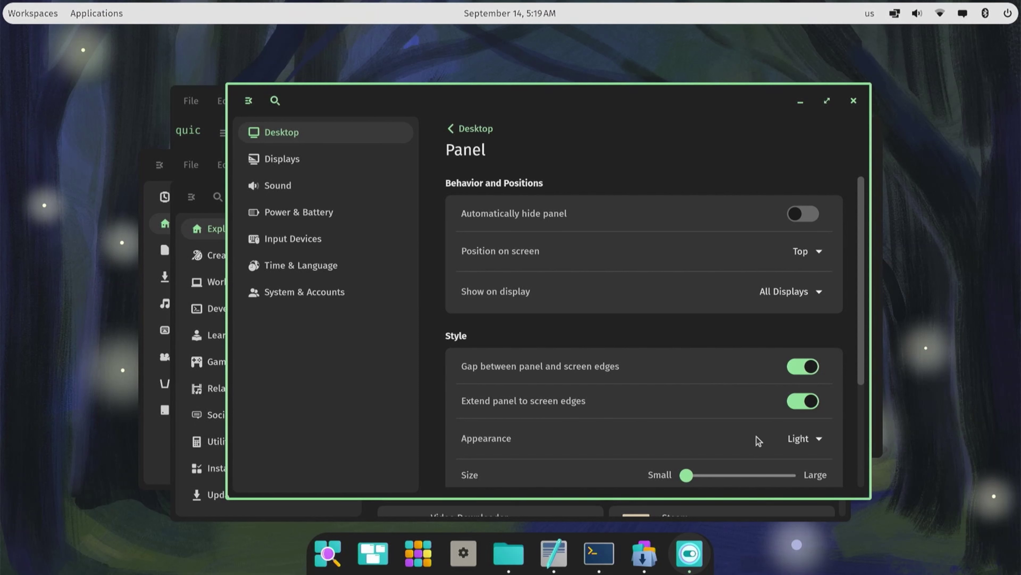
{"action": "left_click", "coordinate": [788, 402]}
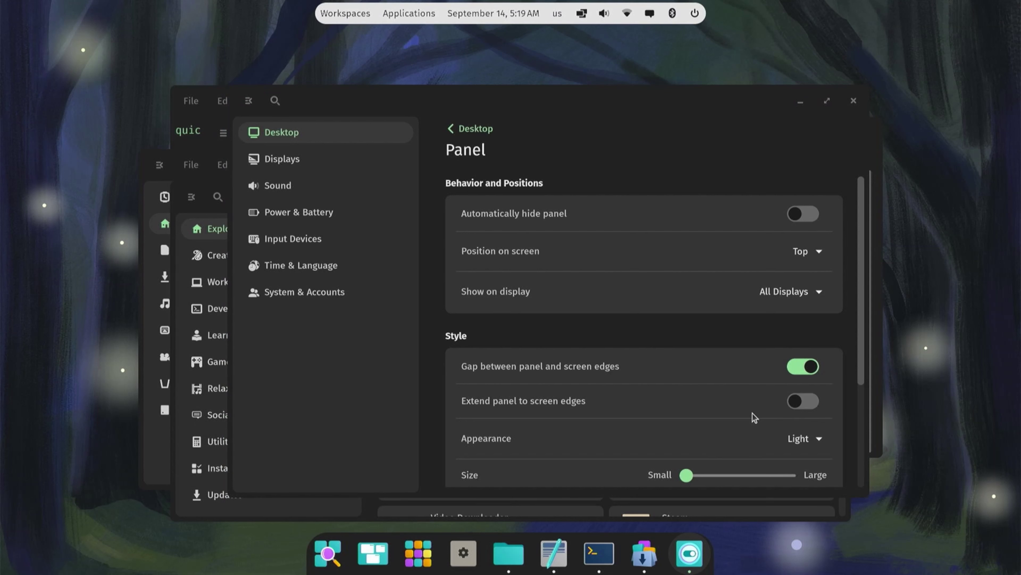
Raise the panel size about a quarter of the way toward Large, and try lower background opacities before restoring 100
{"action": "scroll", "coordinate": [753, 412], "scroll_direction": "down", "scroll_amount": 2}
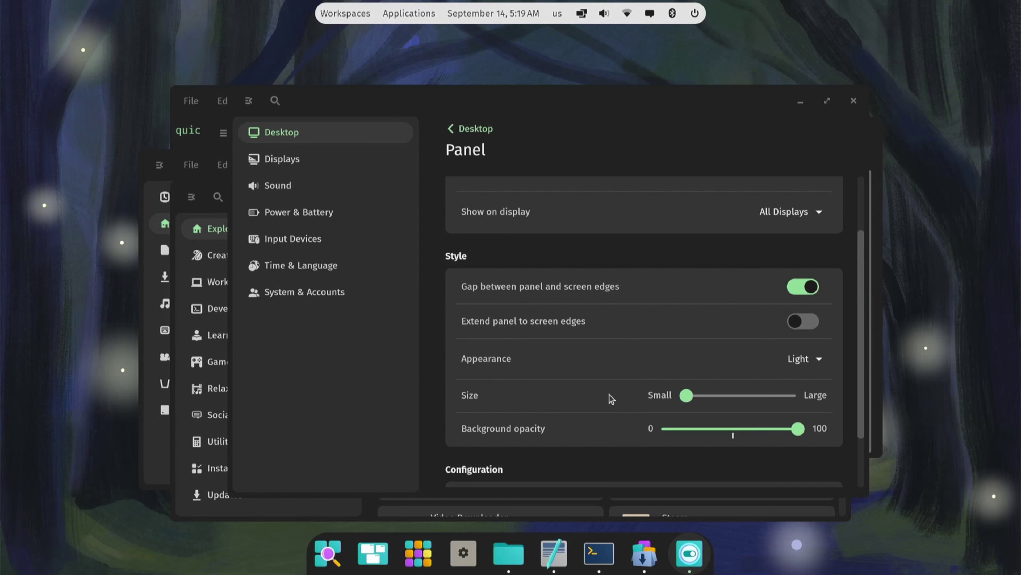
{"action": "left_click_drag", "start_coordinate": [686, 395], "coordinate": [718, 402]}
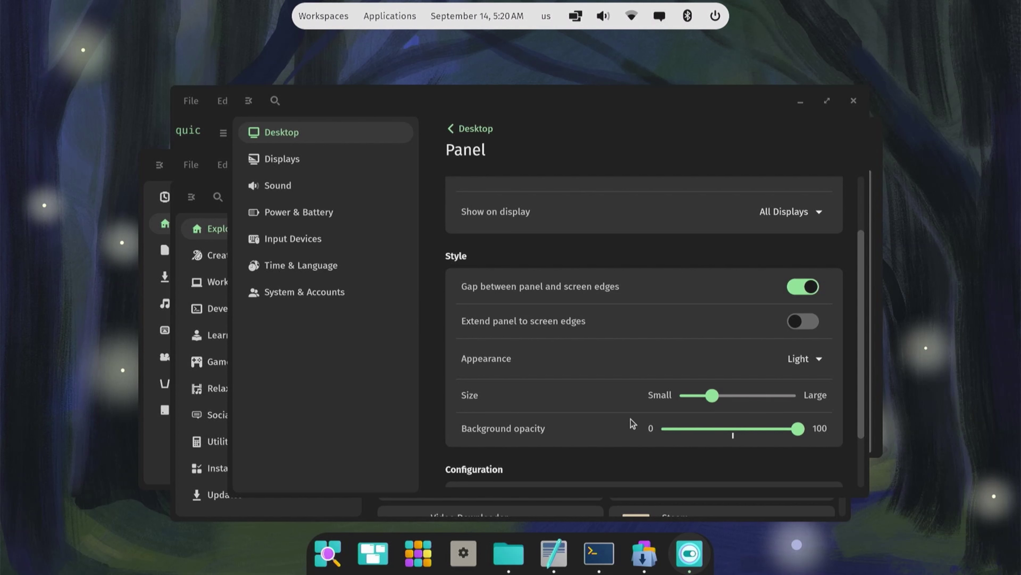
{"action": "left_click", "coordinate": [726, 430]}
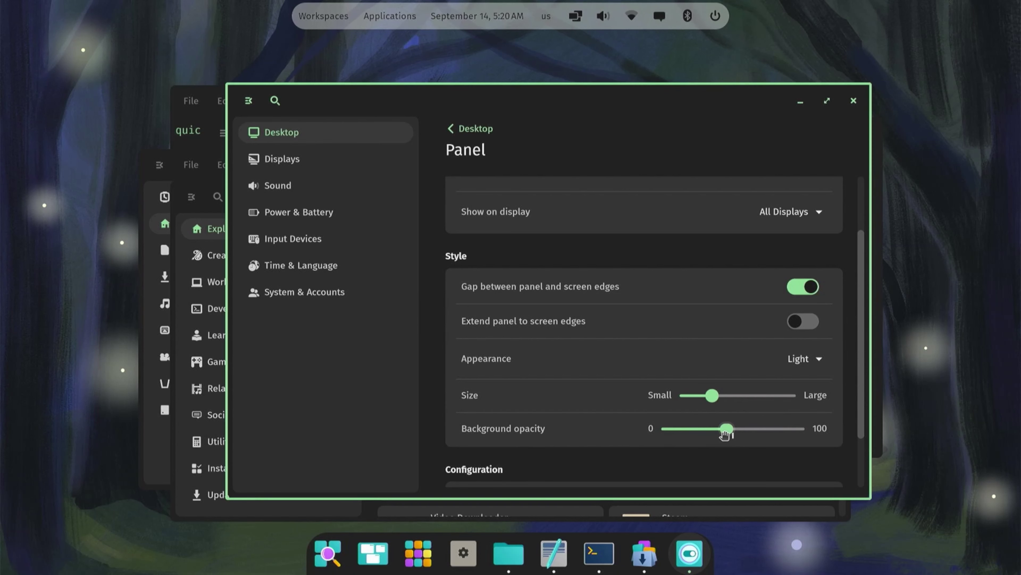
{"action": "left_click_drag", "start_coordinate": [725, 430], "coordinate": [687, 430]}
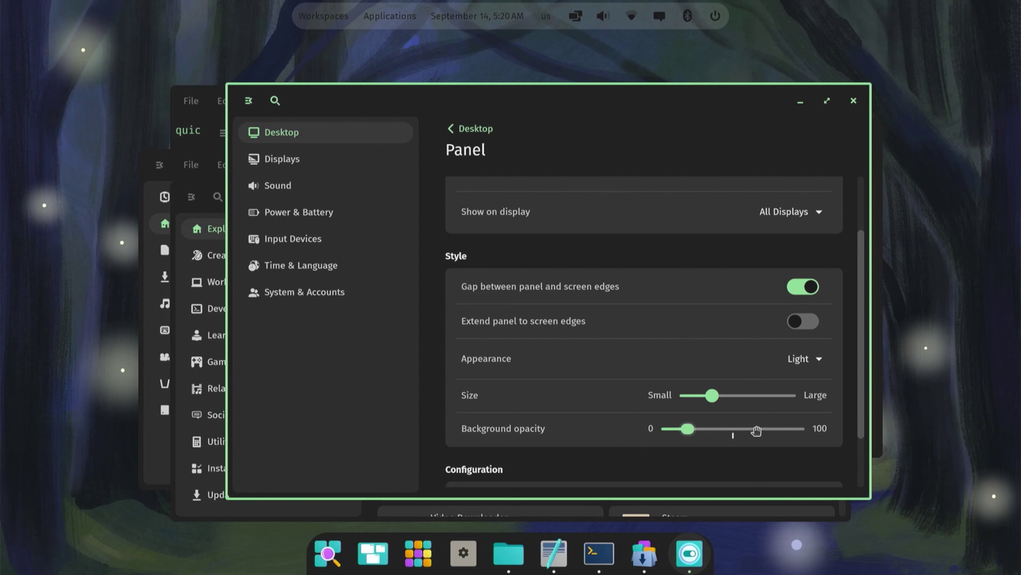
{"action": "left_click_drag", "start_coordinate": [780, 429], "coordinate": [828, 430]}
Remove the Workspaces Button applet from the panel, add it back, and return to the Panel settings
{"action": "scroll", "coordinate": [632, 429], "scroll_direction": "down", "scroll_amount": 2}
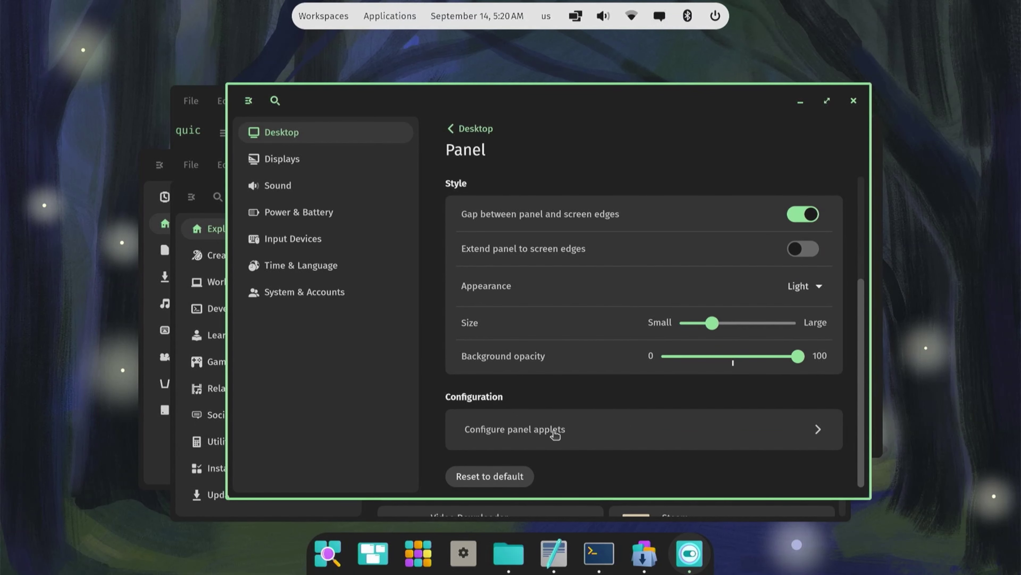
{"action": "left_click", "coordinate": [563, 431]}
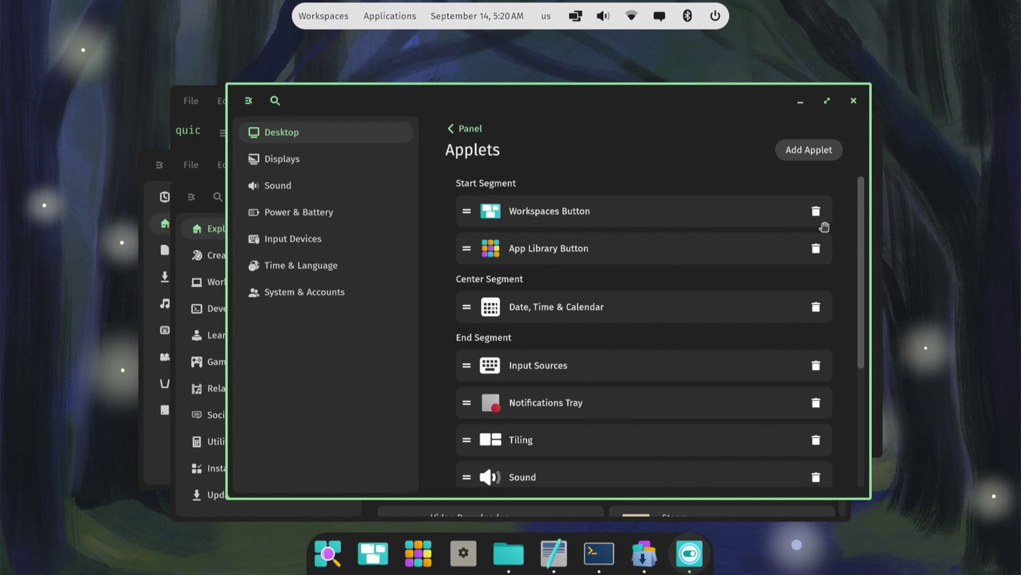
{"action": "left_click", "coordinate": [816, 211]}
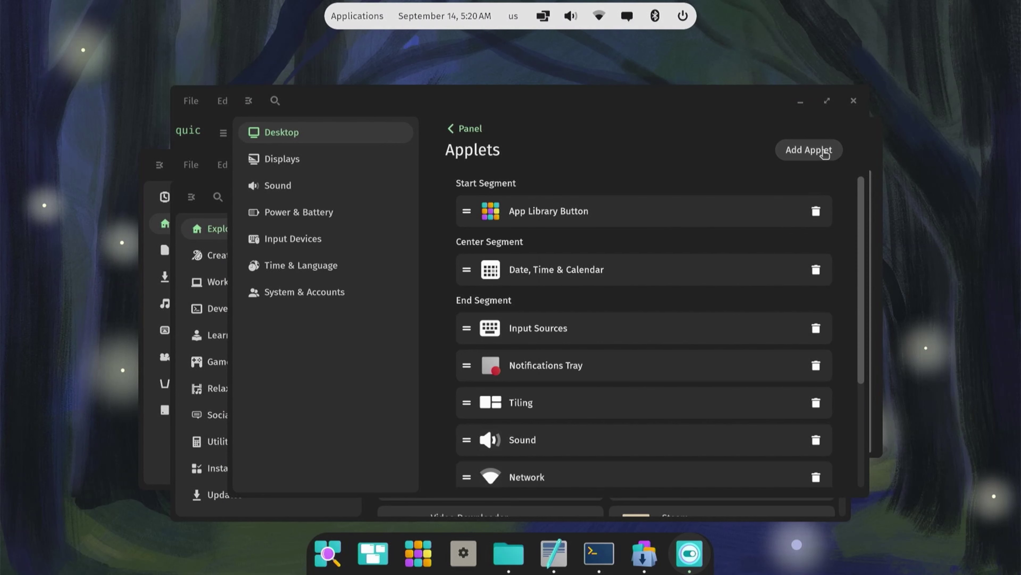
{"action": "left_click", "coordinate": [821, 154]}
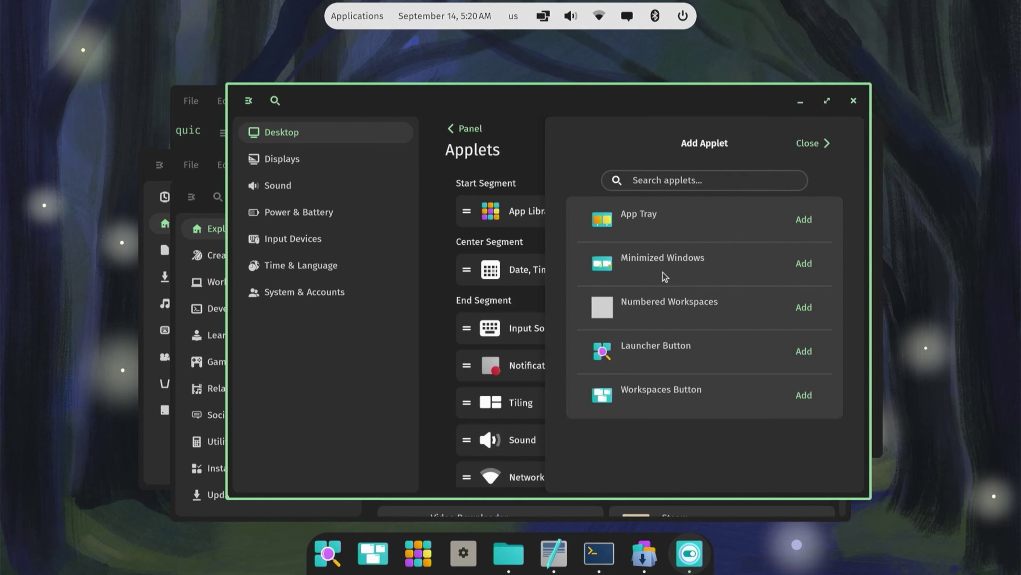
{"action": "left_click", "coordinate": [805, 395]}
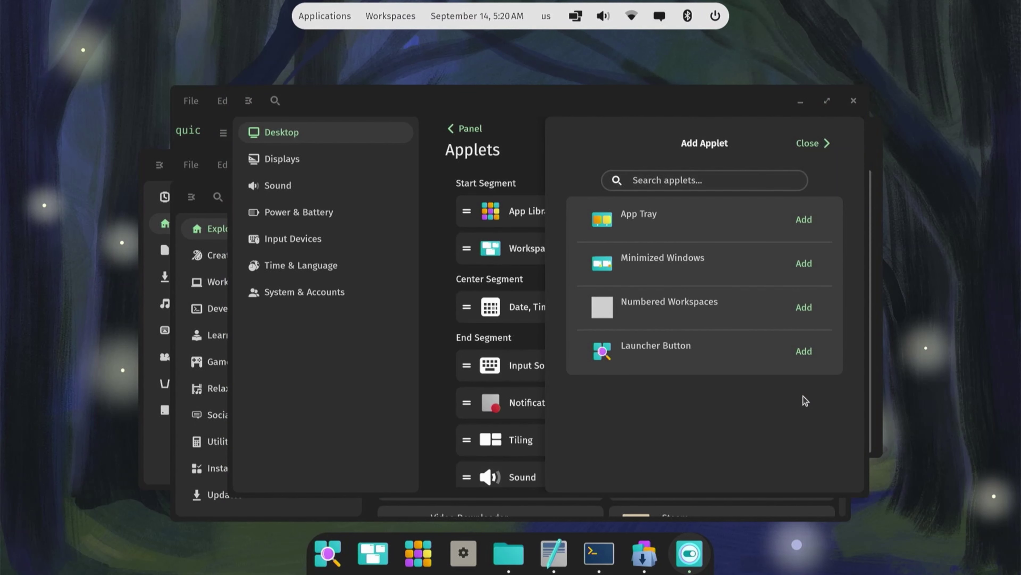
{"action": "left_click", "coordinate": [809, 145]}
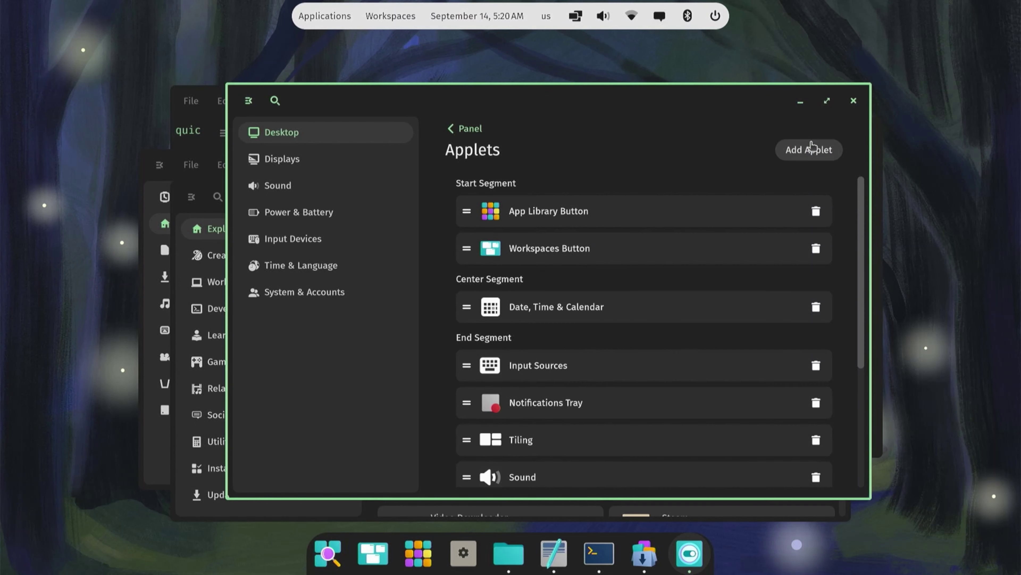
{"action": "left_click", "coordinate": [454, 129]}
{"action": "scroll", "coordinate": [694, 391], "scroll_direction": "down", "scroll_amount": 5}
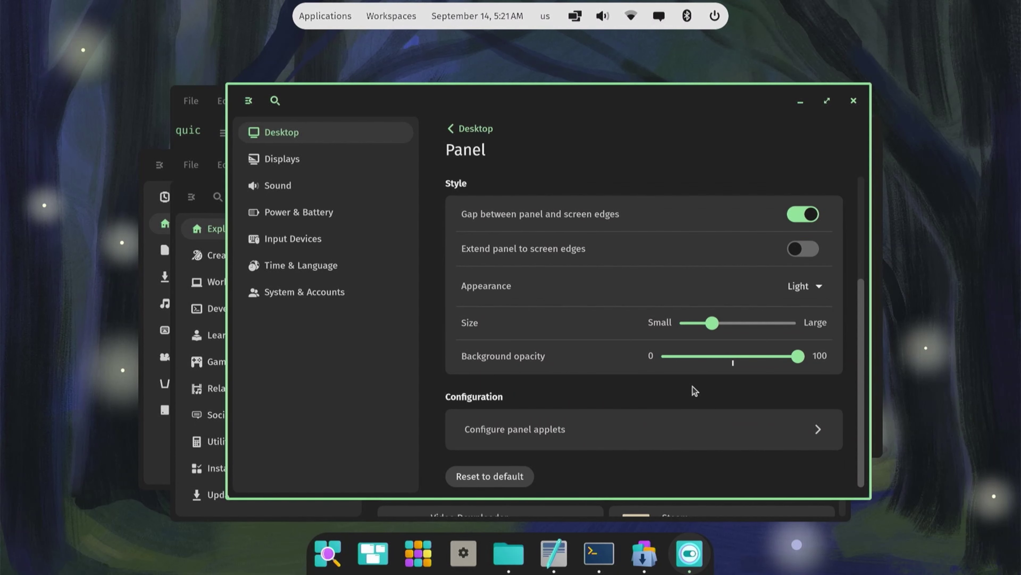
Reset the panel to its default configuration and open the Dock settings
{"action": "left_click", "coordinate": [501, 477]}
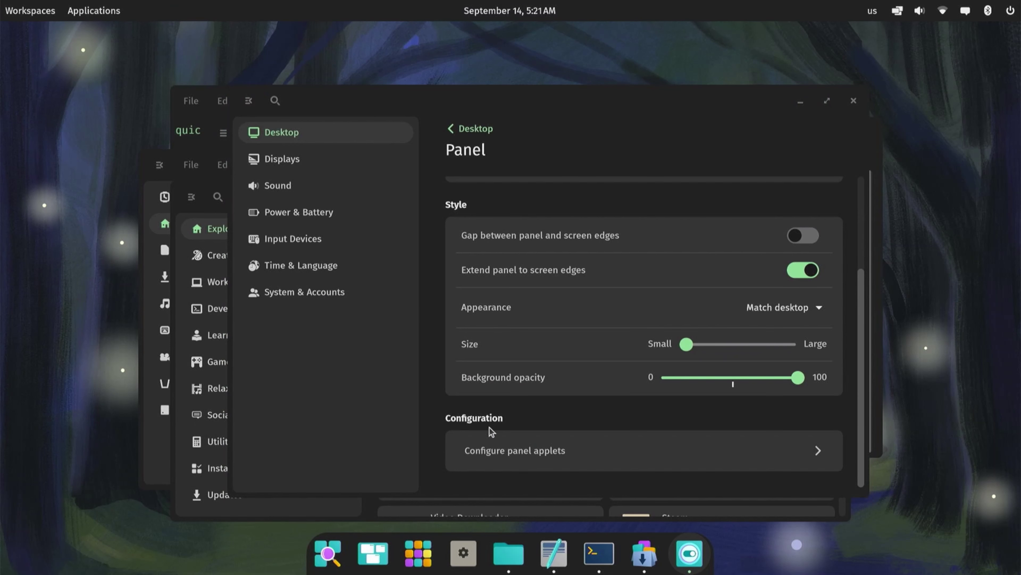
{"action": "left_click", "coordinate": [476, 129]}
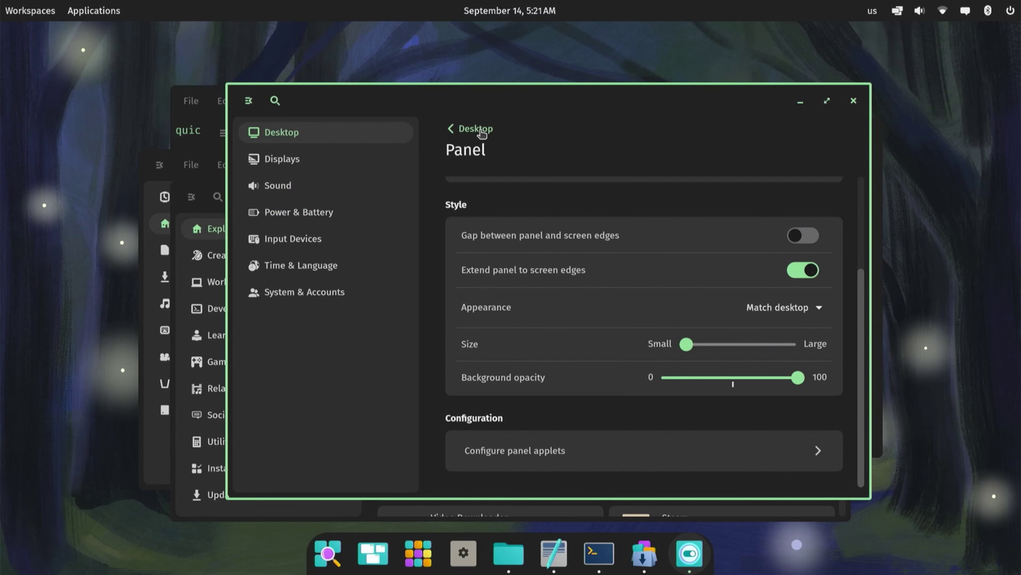
{"action": "left_click", "coordinate": [600, 350]}
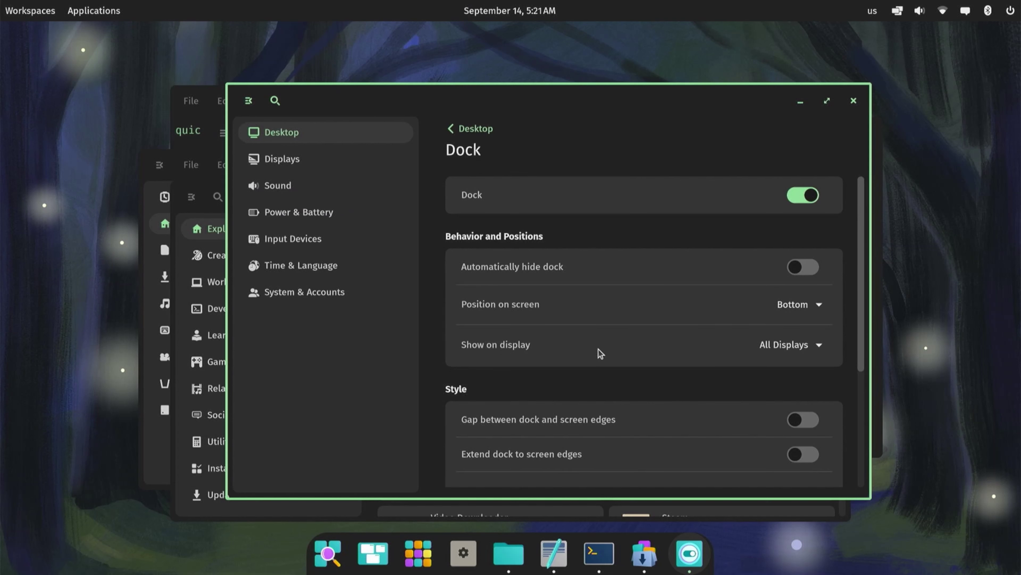
Switch the dock off and back on, and enable automatic hiding of the dock
{"action": "left_click", "coordinate": [793, 200]}
{"action": "left_click", "coordinate": [794, 201]}
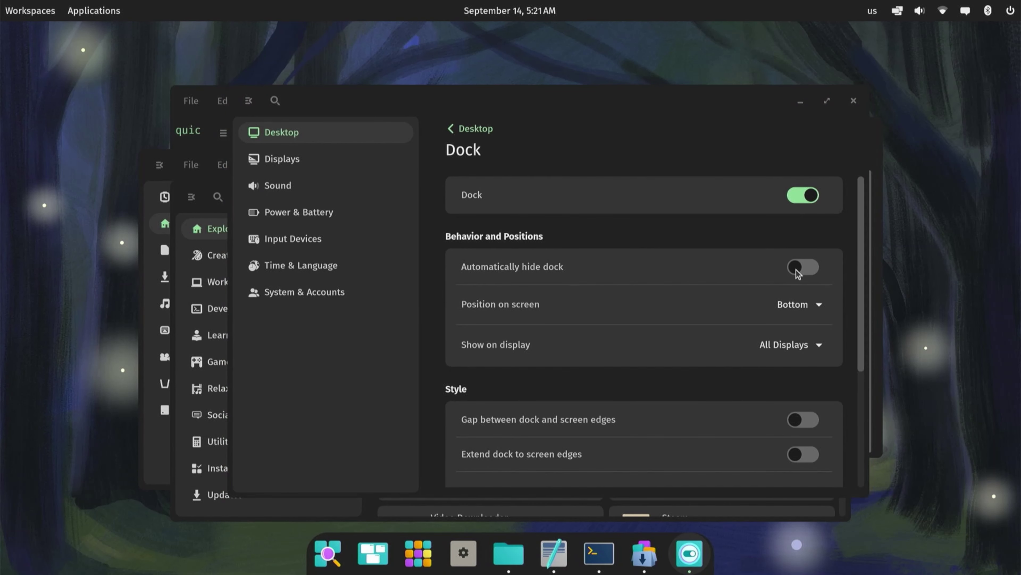
{"action": "left_click", "coordinate": [815, 275]}
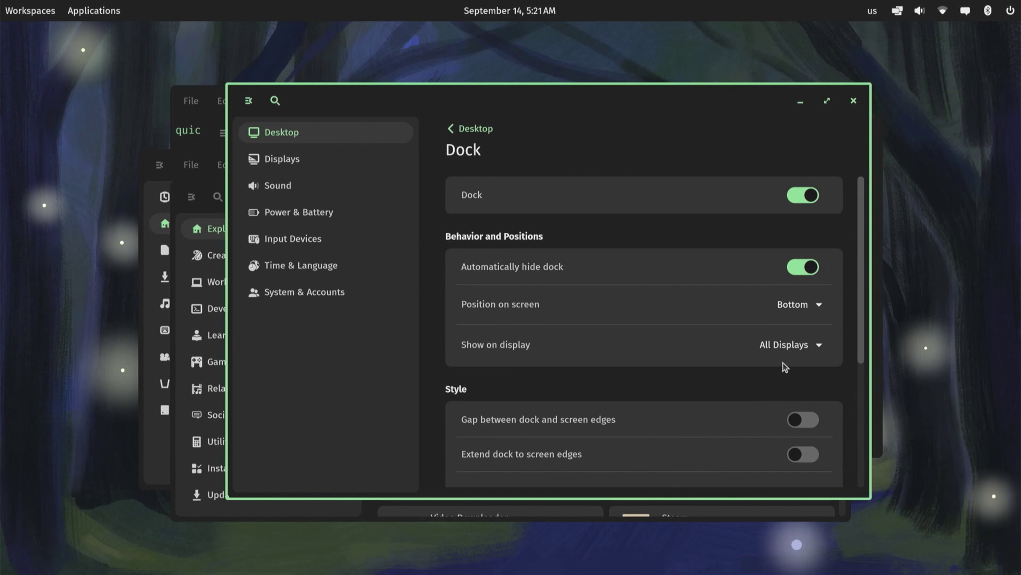
Set the dock's position on screen to Left, and disable automatic hiding after revealing the hidden dock
{"action": "left_click", "coordinate": [816, 310]}
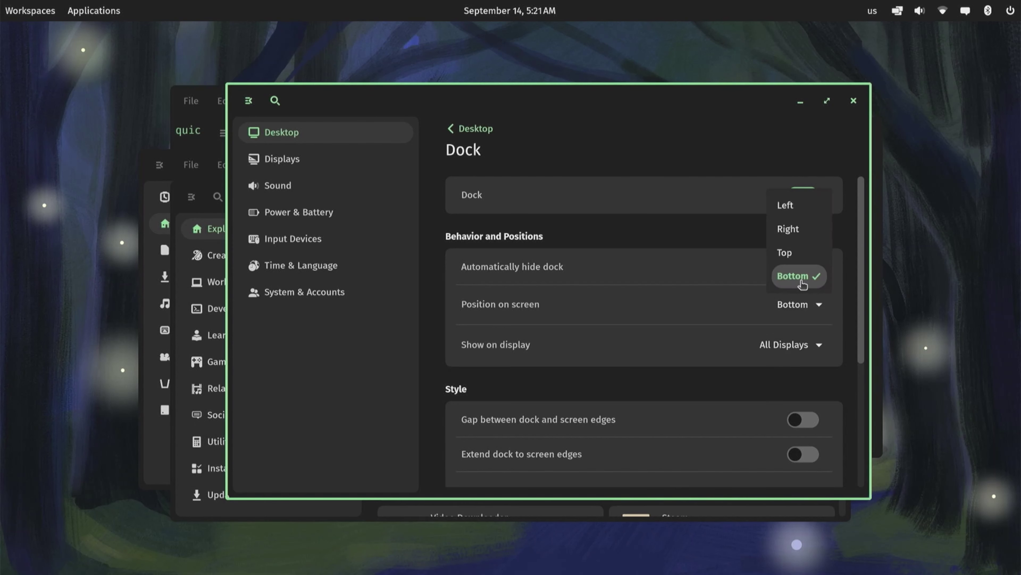
{"action": "left_click", "coordinate": [799, 208]}
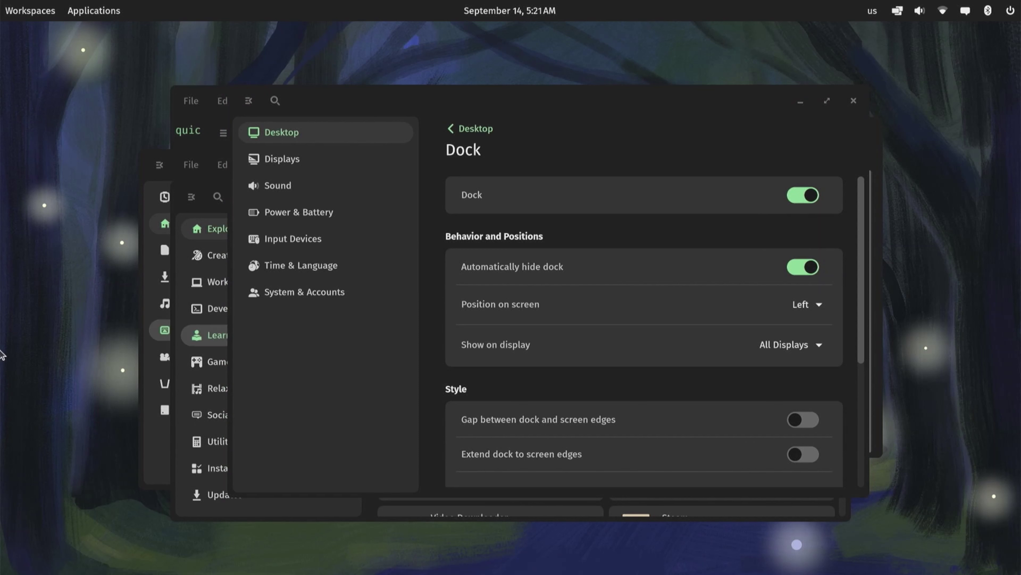
{"action": "mouse_move", "coordinate": [23, 186]}
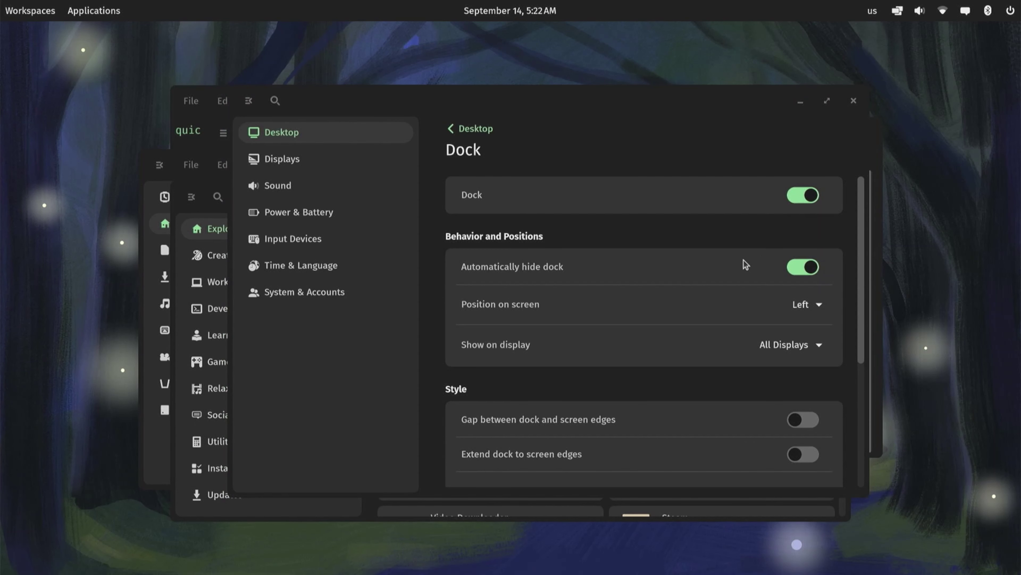
{"action": "left_click", "coordinate": [814, 267]}
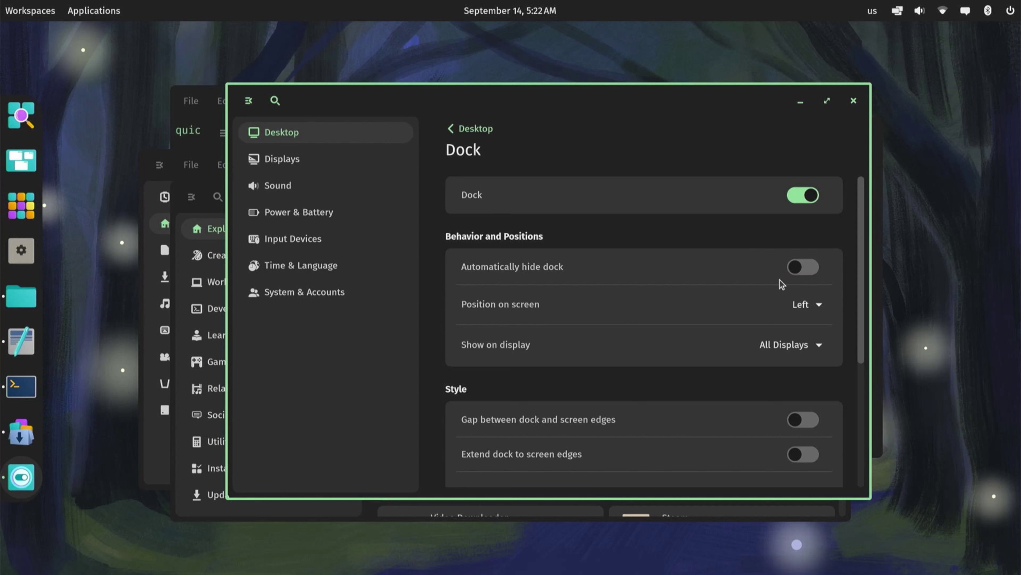
Enable the gap between dock and screen edges, and try extending the dock to the edges before disabling the extension
{"action": "scroll", "coordinate": [694, 366], "scroll_direction": "down", "scroll_amount": 2}
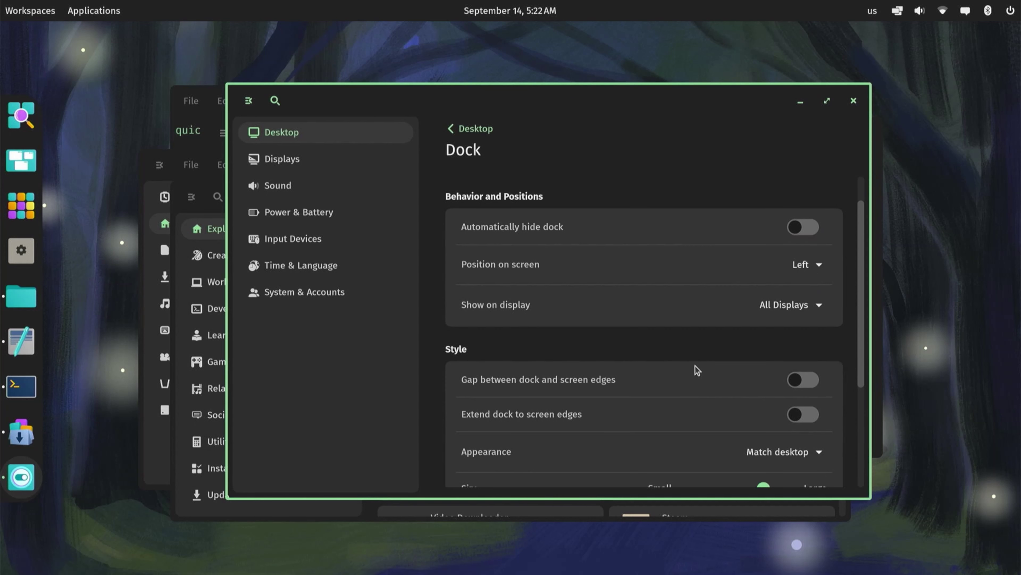
{"action": "scroll", "coordinate": [688, 366], "scroll_direction": "down", "scroll_amount": 2}
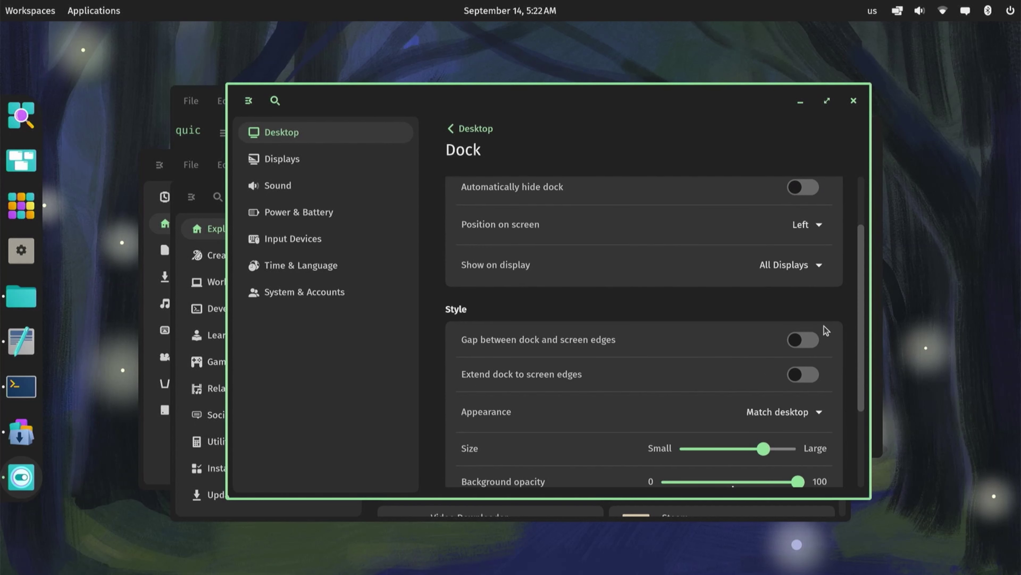
{"action": "left_click", "coordinate": [814, 343]}
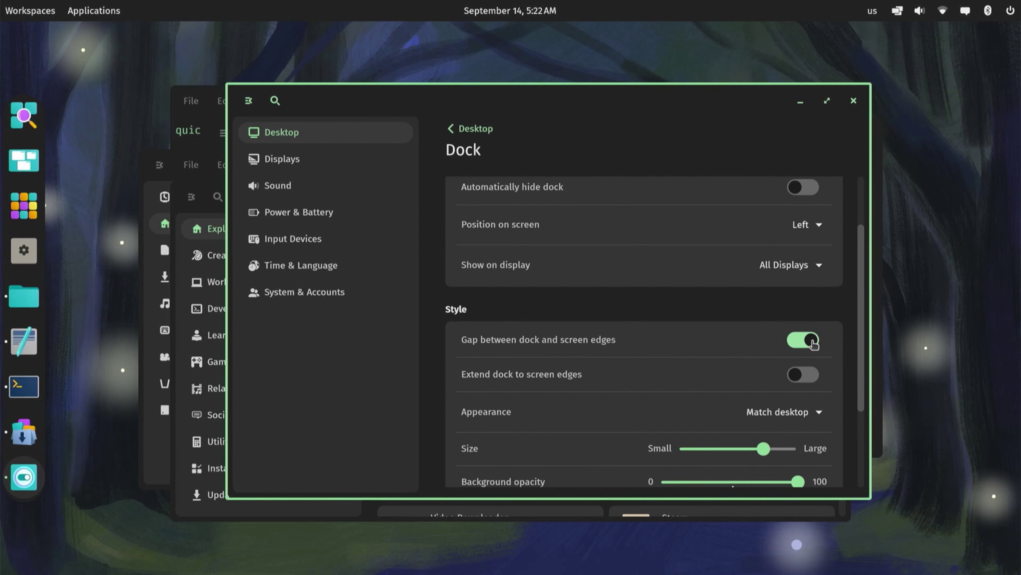
{"action": "left_click", "coordinate": [811, 376]}
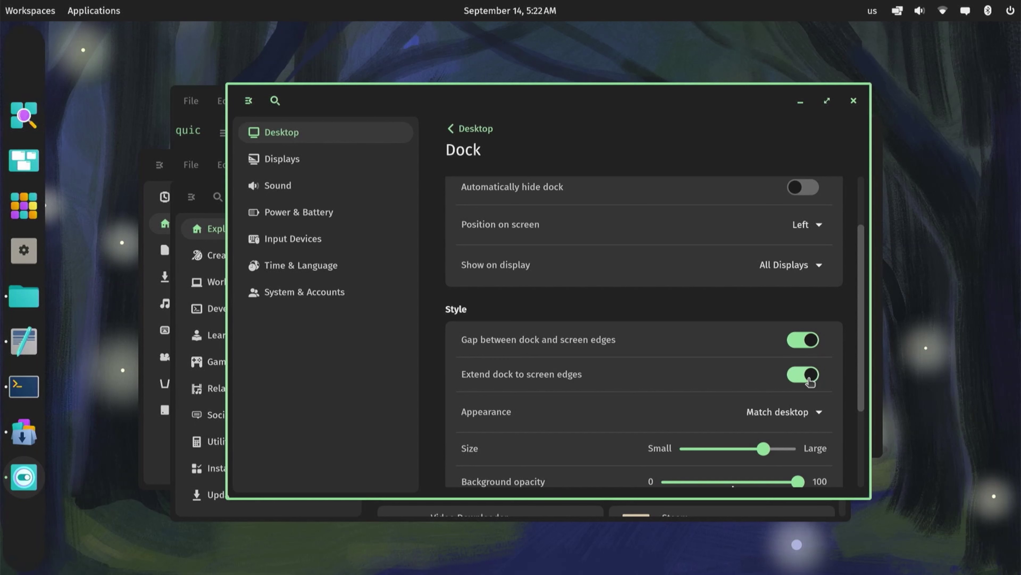
{"action": "left_click", "coordinate": [809, 382]}
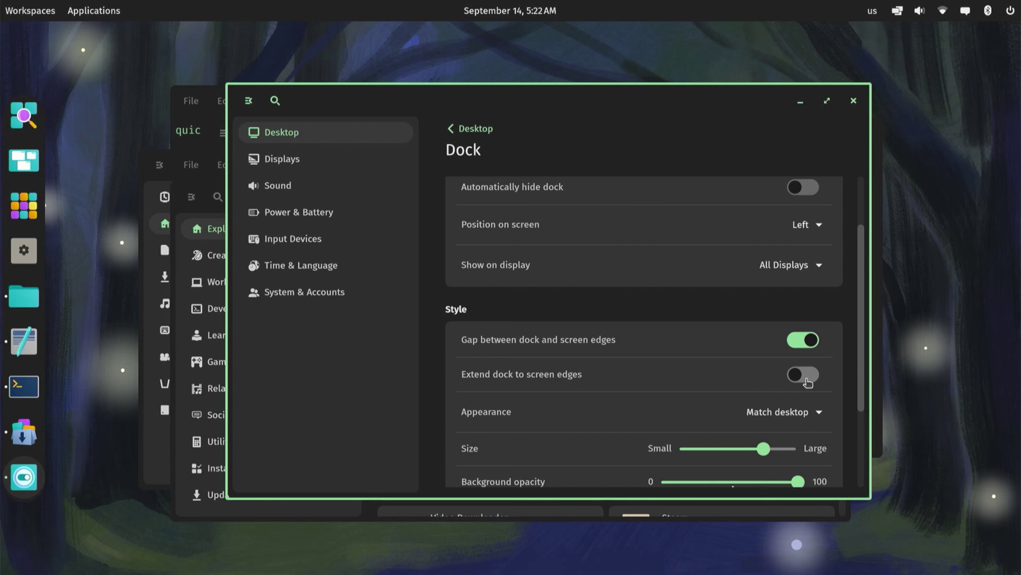
Set the dock size about halfway between Small and Large, and try lower background opacities down to 0 before restoring 100
{"action": "scroll", "coordinate": [710, 376], "scroll_direction": "down", "scroll_amount": 3}
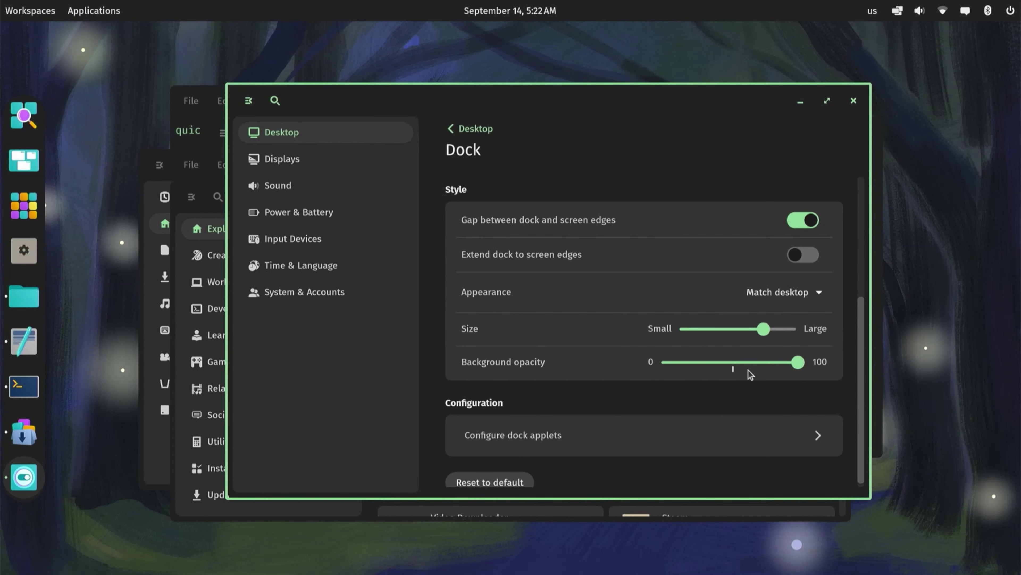
{"action": "left_click", "coordinate": [782, 328]}
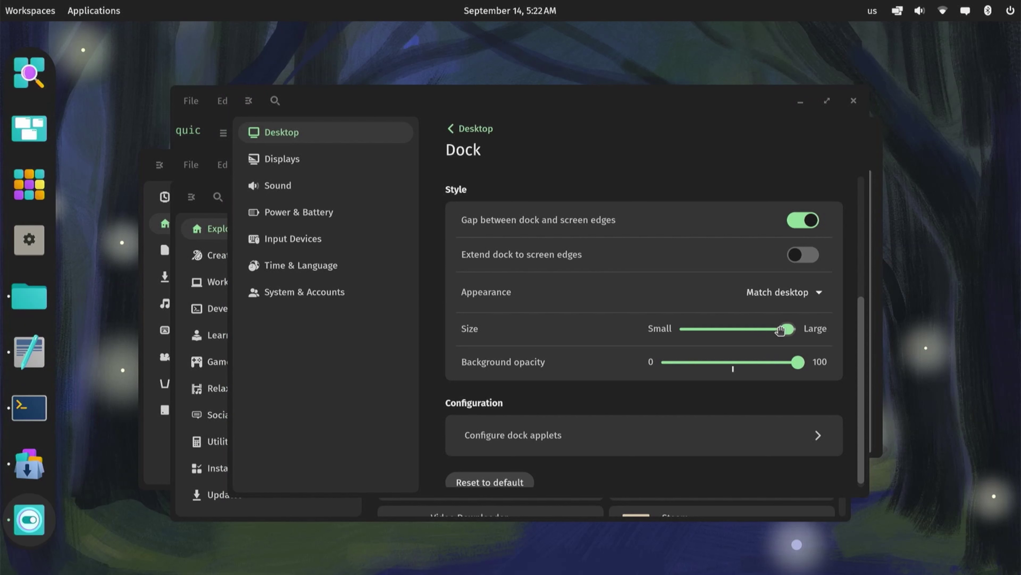
{"action": "left_click_drag", "start_coordinate": [780, 330], "coordinate": [735, 330]}
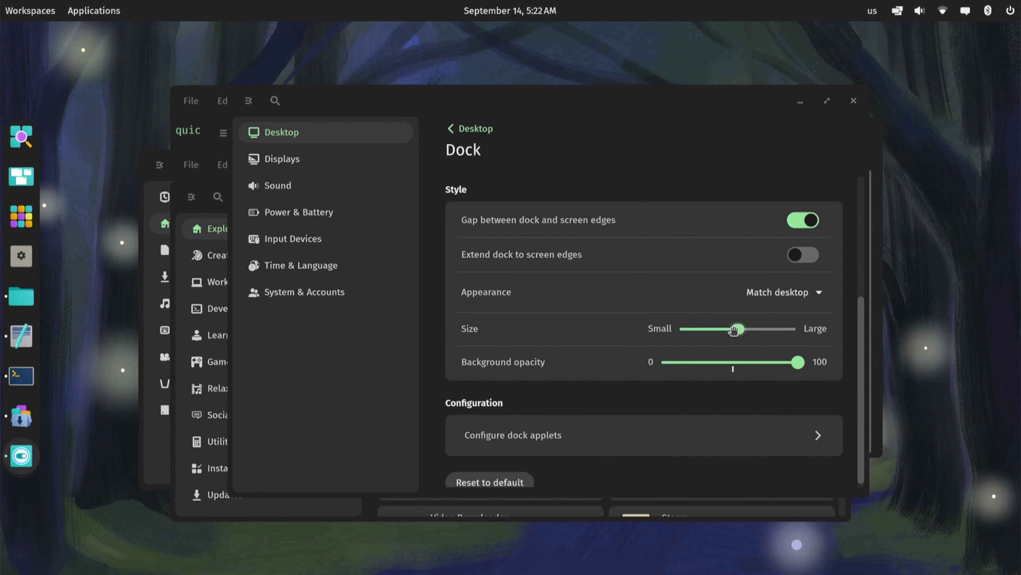
{"action": "left_click", "coordinate": [742, 368]}
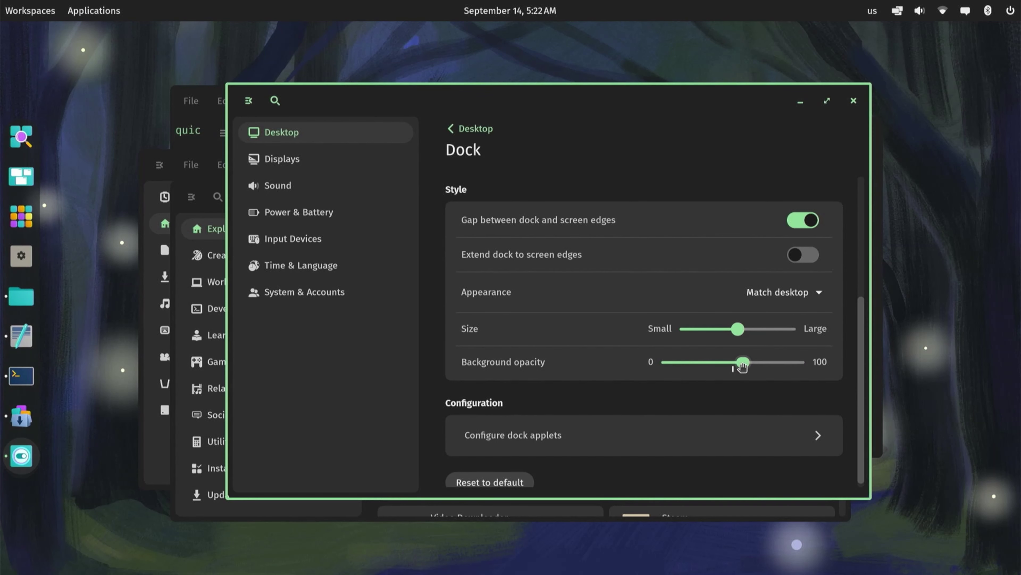
{"action": "left_click_drag", "start_coordinate": [742, 366], "coordinate": [660, 367]}
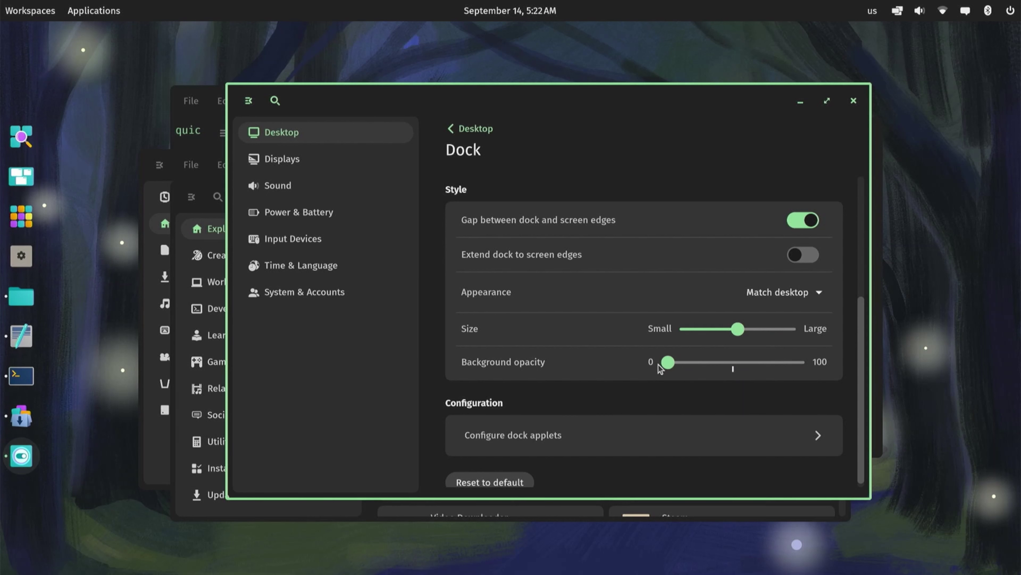
{"action": "left_click", "coordinate": [801, 369]}
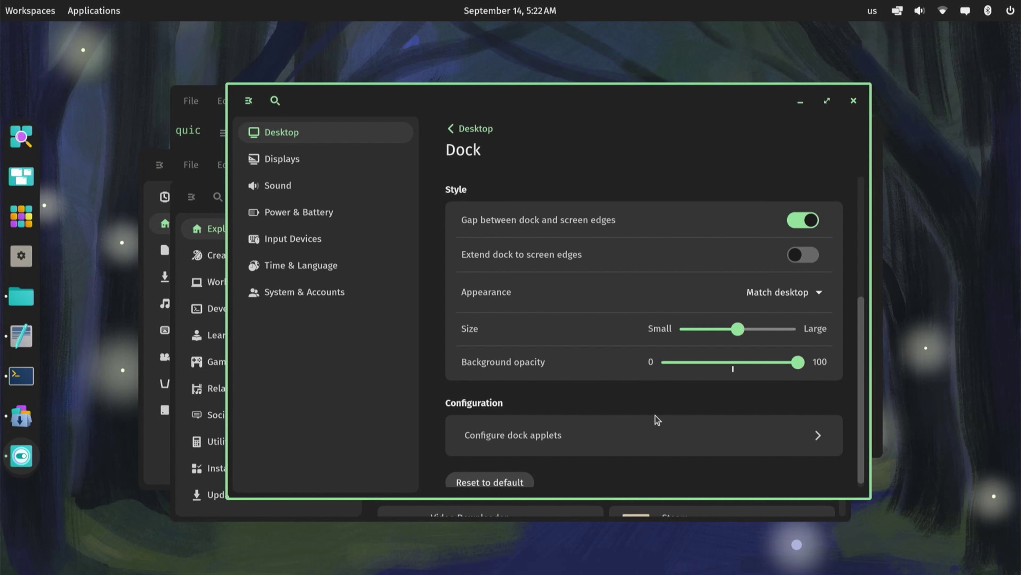
Remove the Launcher Button applet from the dock's Center Segment and add it back from the list of available applets
{"action": "left_click", "coordinate": [674, 441]}
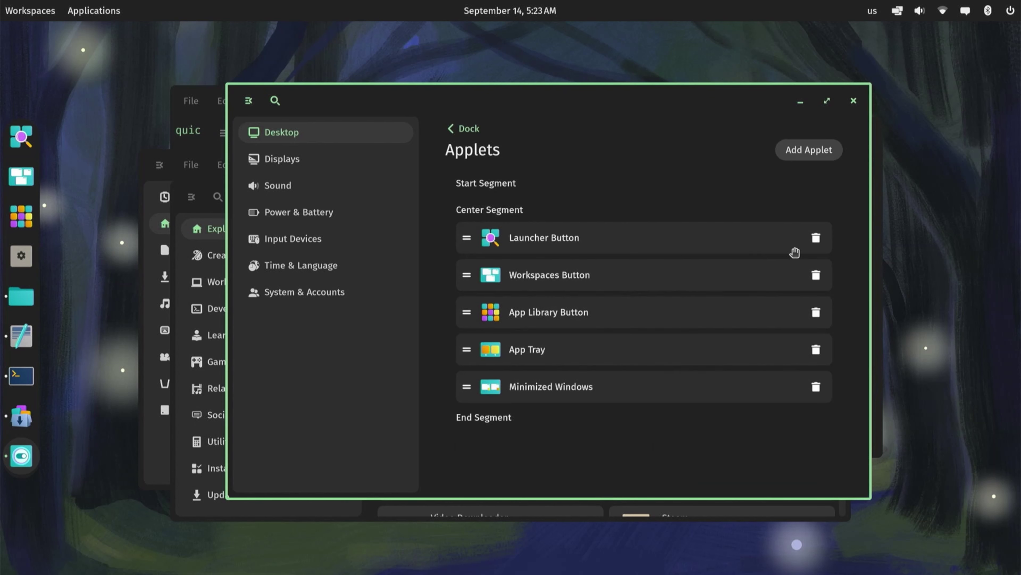
{"action": "left_click", "coordinate": [816, 237]}
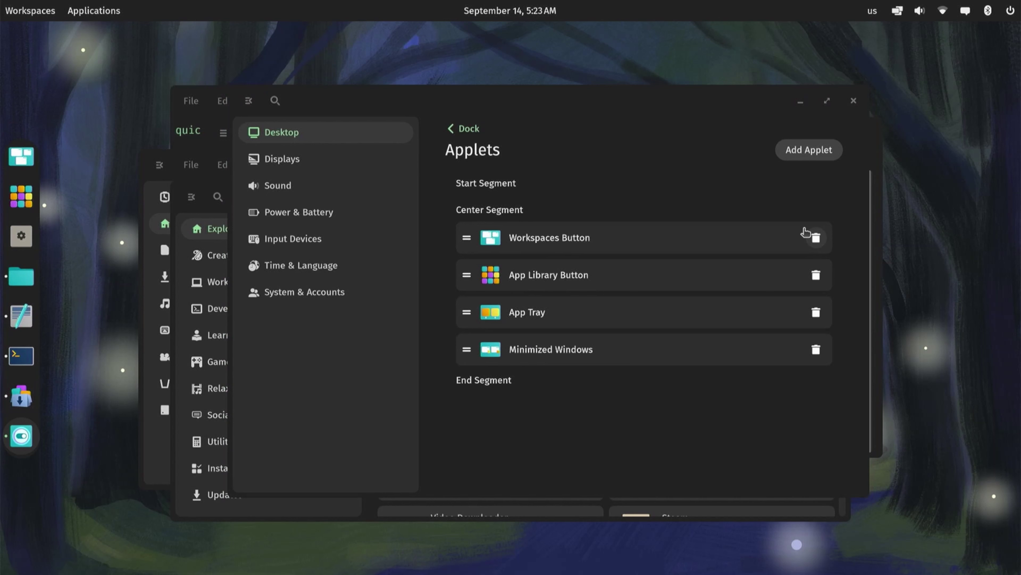
{"action": "left_click", "coordinate": [804, 155]}
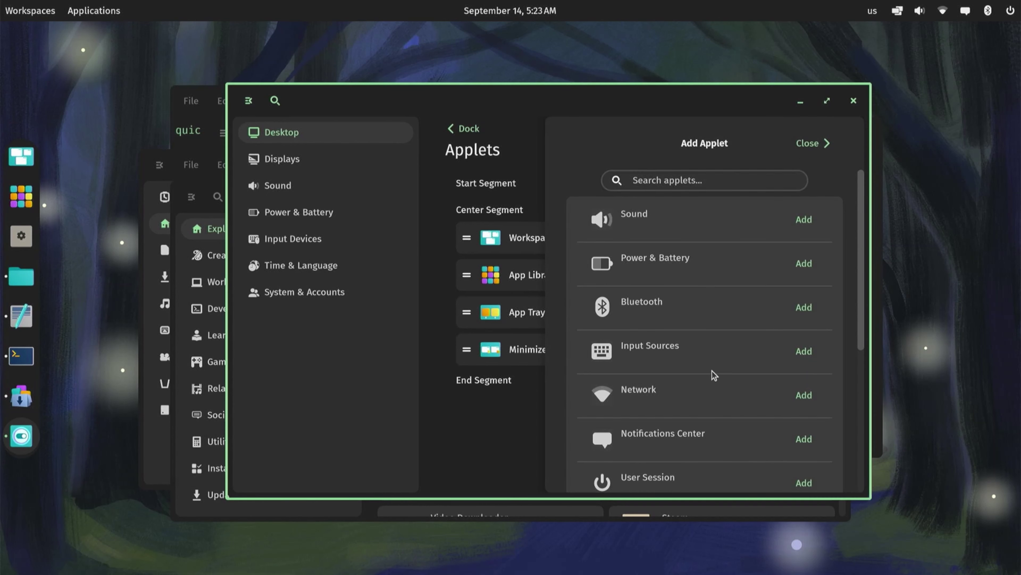
{"action": "scroll", "coordinate": [712, 371], "scroll_direction": "down", "scroll_amount": 5}
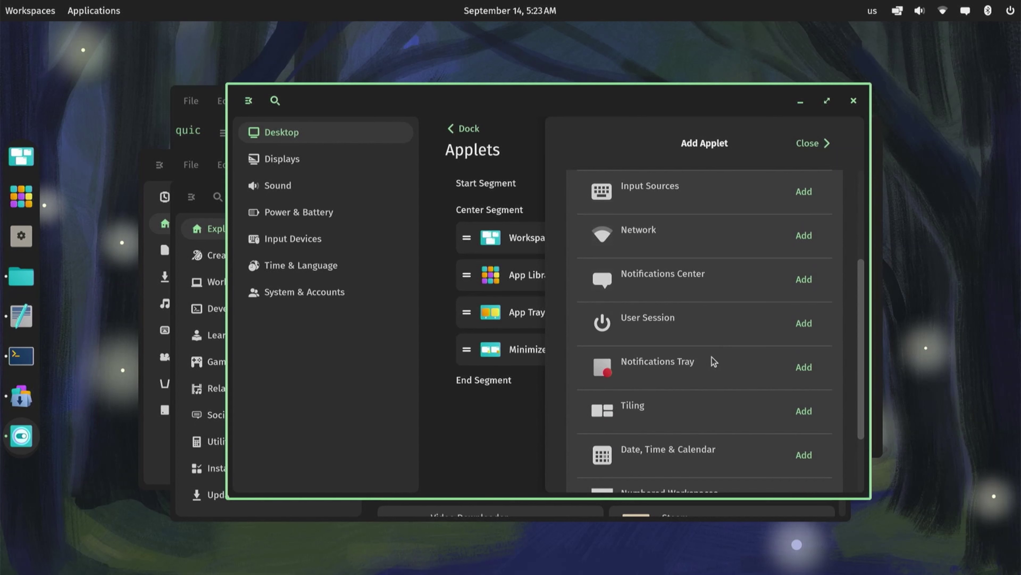
{"action": "scroll", "coordinate": [718, 354], "scroll_direction": "down", "scroll_amount": 2}
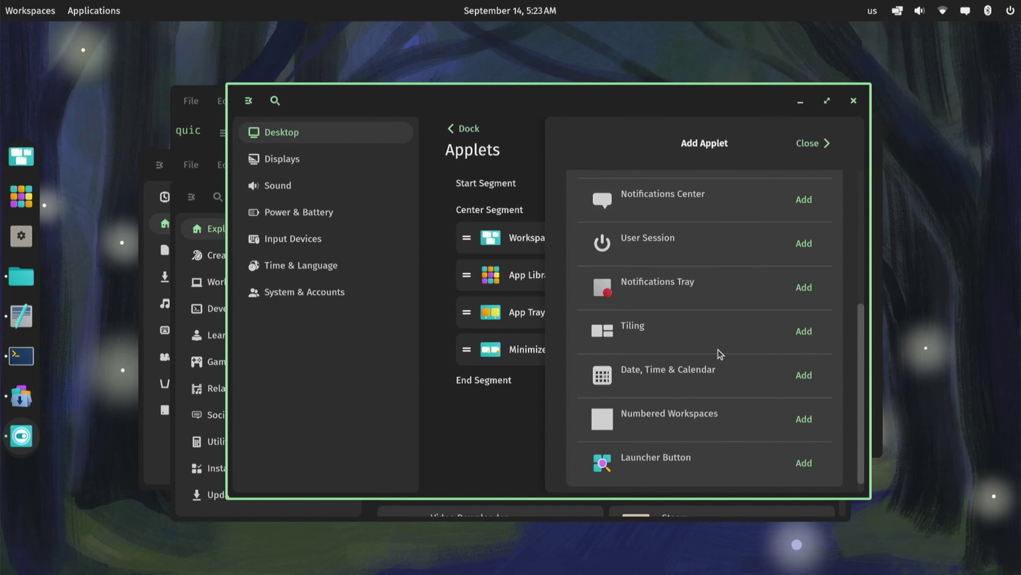
{"action": "left_click", "coordinate": [809, 452]}
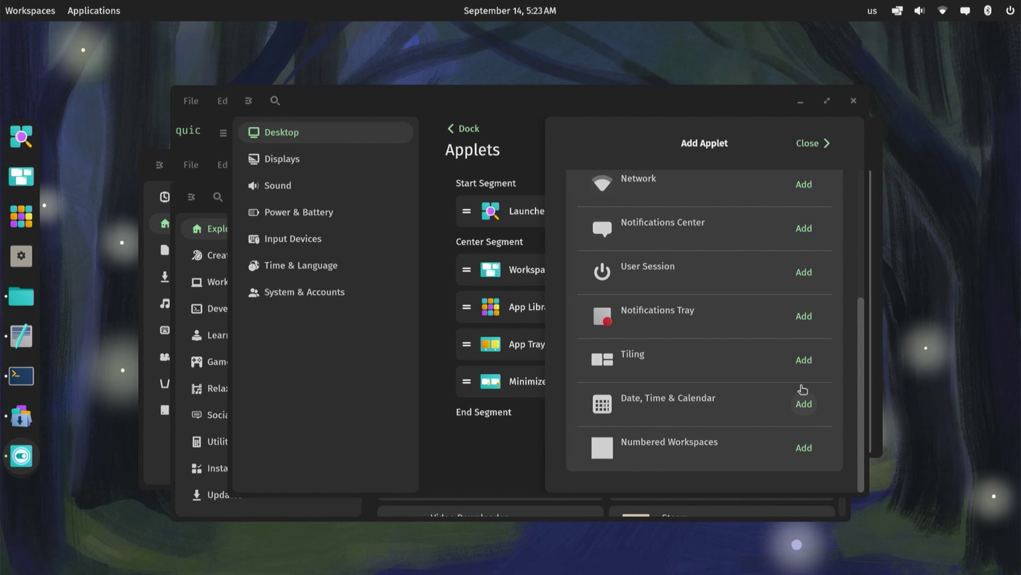
Add the User Session applet to the dock, view its session menu, and close the list of available applets
{"action": "left_click", "coordinate": [804, 274]}
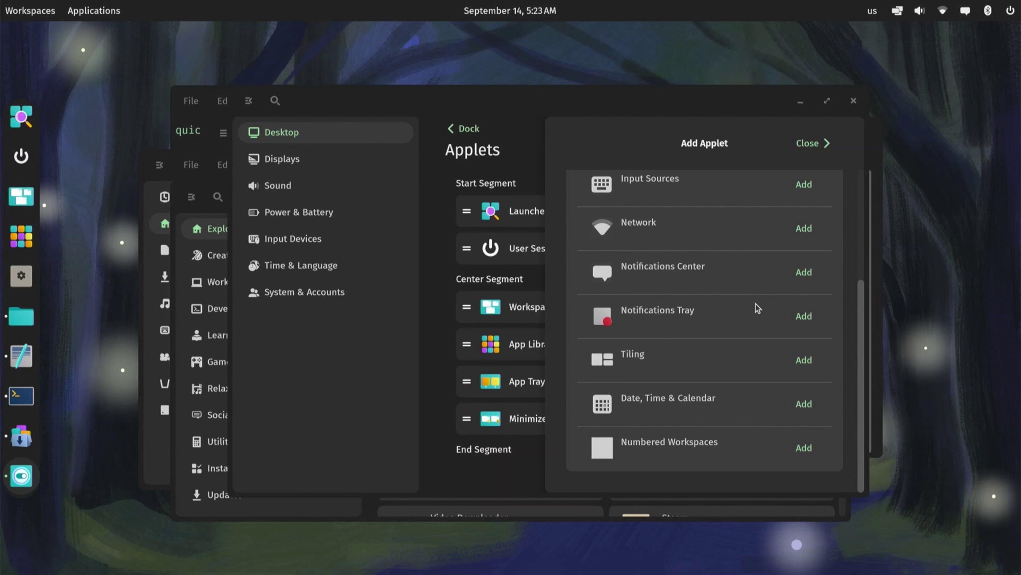
{"action": "left_click", "coordinate": [21, 156]}
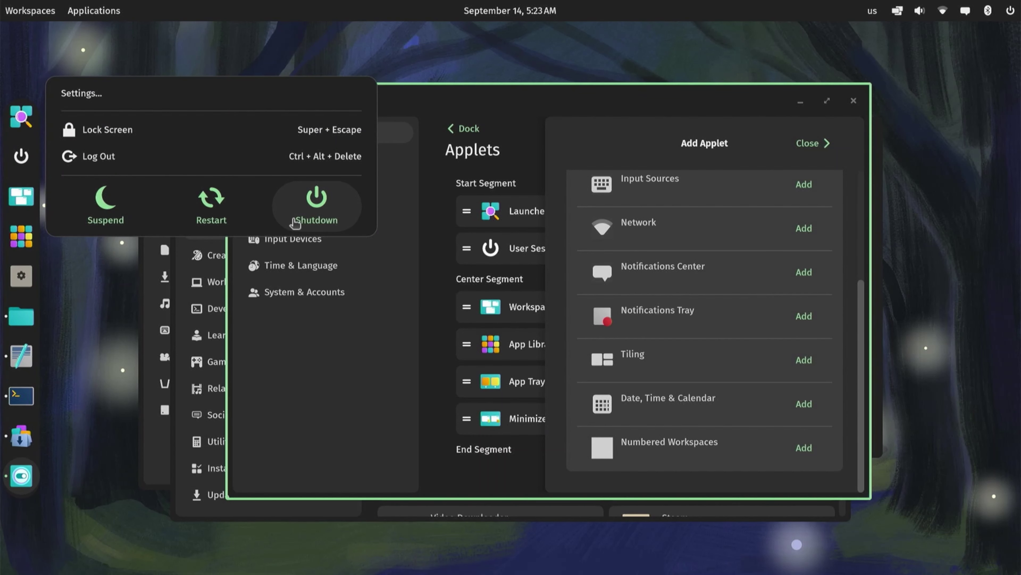
{"action": "left_click", "coordinate": [812, 146]}
{"action": "left_click", "coordinate": [813, 146]}
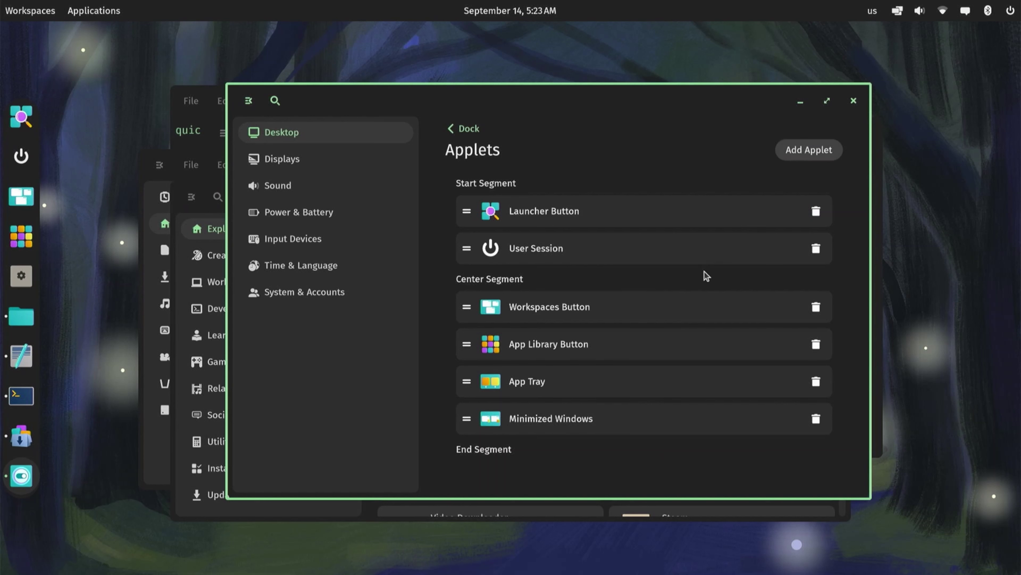
Return to the Dock settings and set the dock's position on screen to Bottom
{"action": "left_click", "coordinate": [464, 130]}
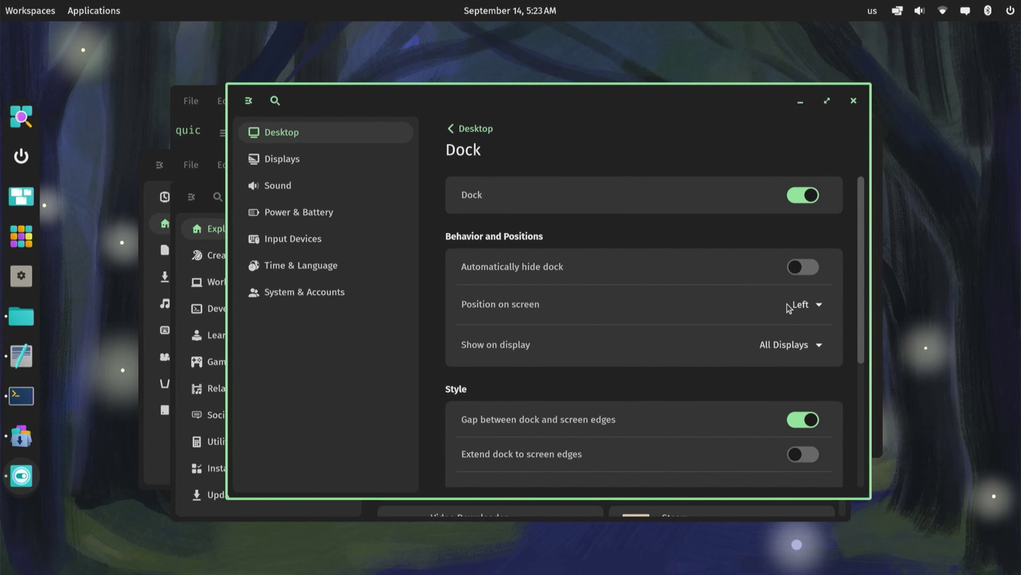
{"action": "left_click", "coordinate": [800, 304]}
{"action": "left_click", "coordinate": [798, 276]}
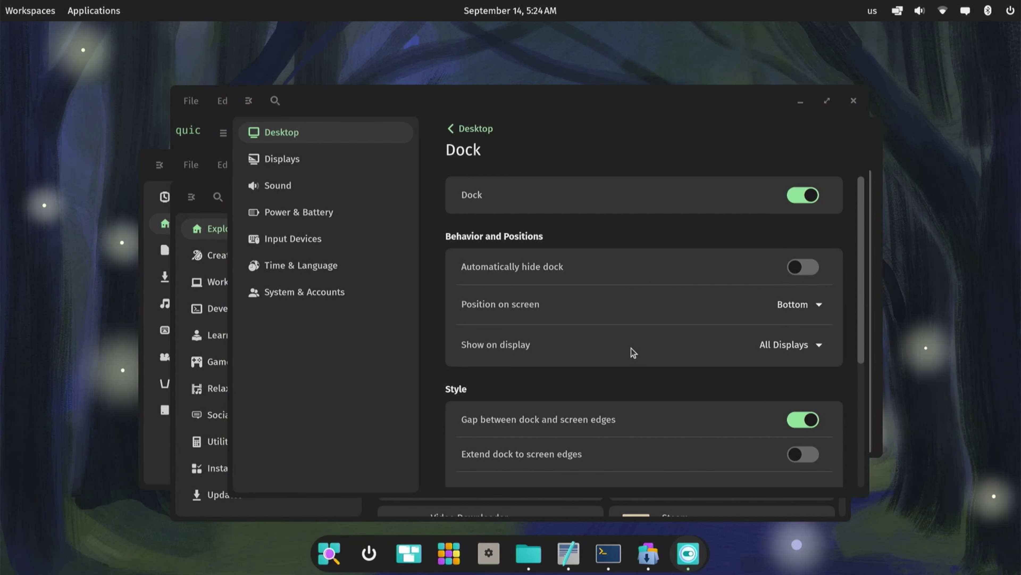
Open the Window management settings of the desktop and turn off the maximize button in the window controls
{"action": "left_click", "coordinate": [285, 123]}
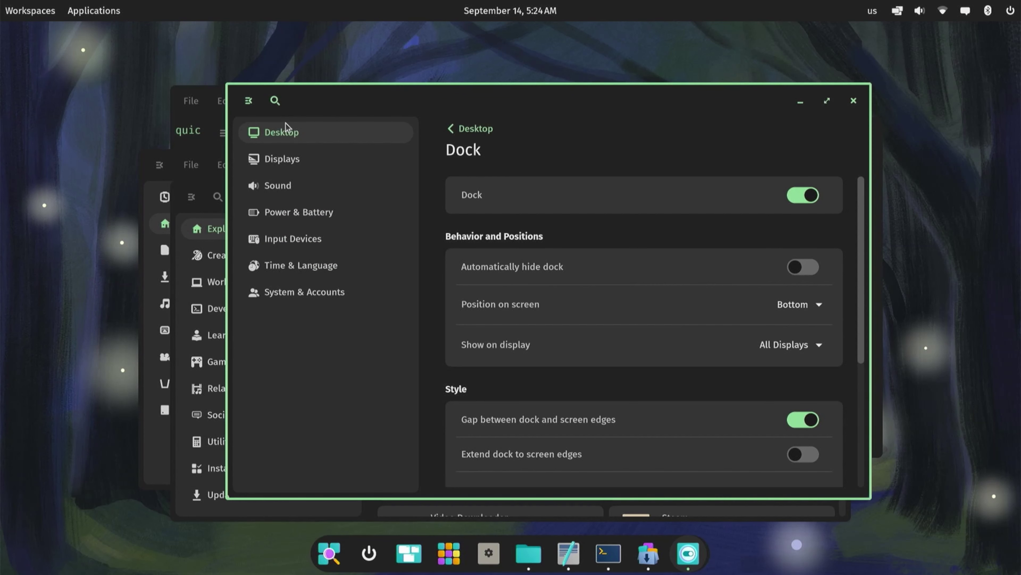
{"action": "left_click", "coordinate": [287, 137]}
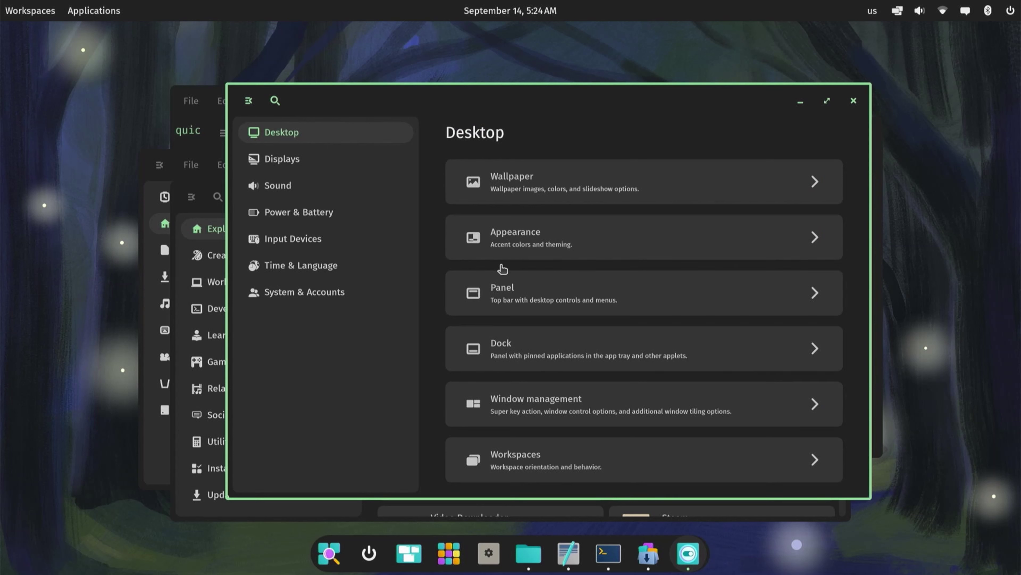
{"action": "left_click", "coordinate": [521, 420]}
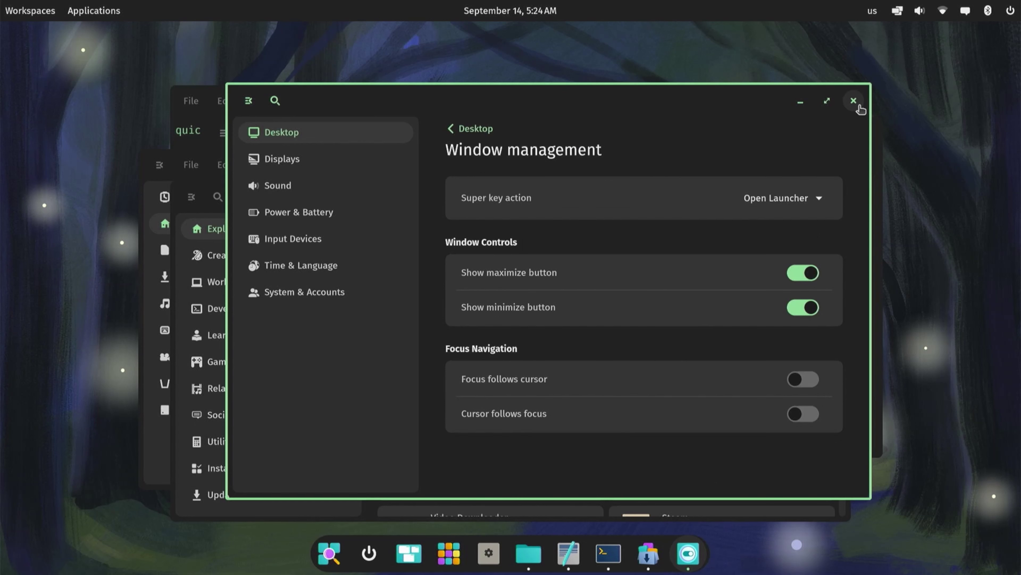
{"action": "left_click", "coordinate": [796, 273]}
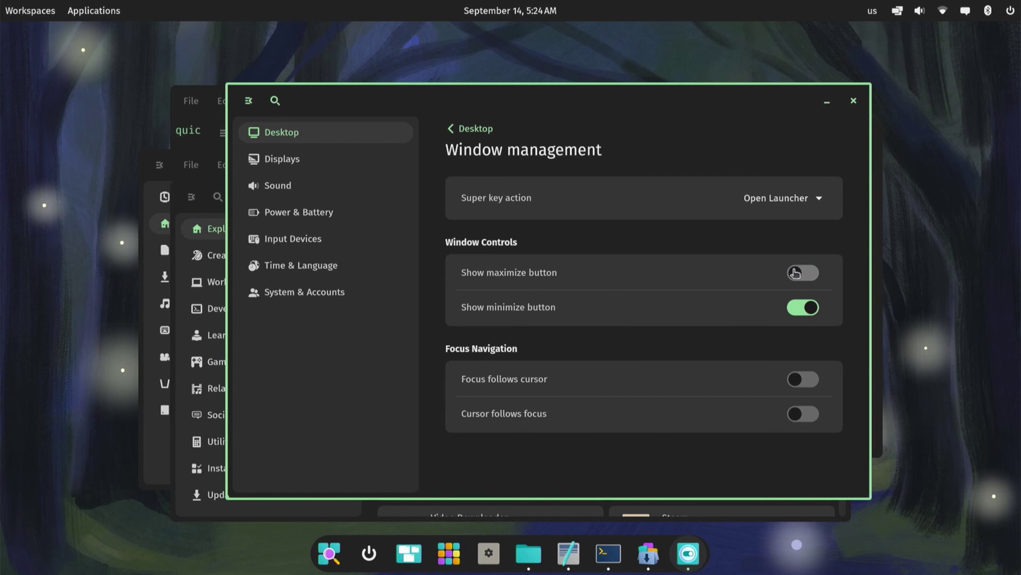
Switch the minimize button off and on again, turn the maximize button back on, and return to the Desktop settings
{"action": "left_click", "coordinate": [803, 308]}
{"action": "left_click", "coordinate": [803, 308]}
{"action": "left_click", "coordinate": [804, 277]}
{"action": "left_click", "coordinate": [464, 129]}
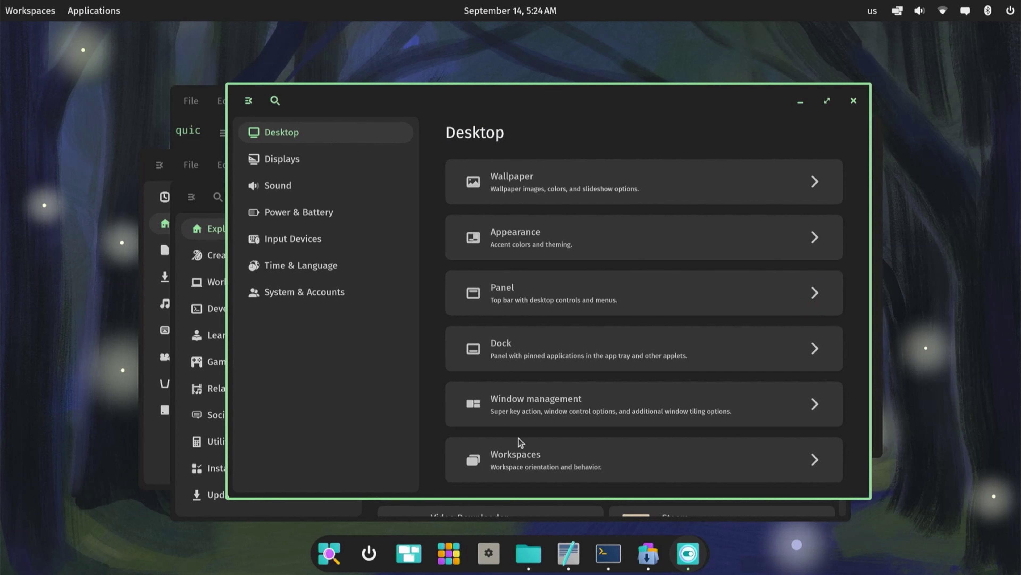
Open the Workspaces settings and examine the workspace overview in its Vertical orientation, closing the overview again
{"action": "left_click", "coordinate": [511, 458]}
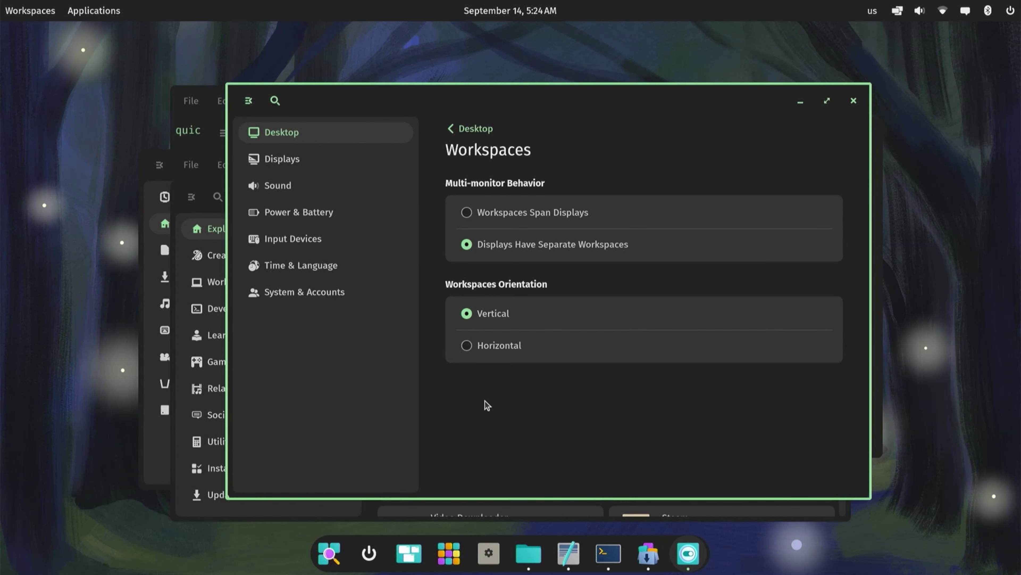
{"action": "left_click", "coordinate": [22, 15]}
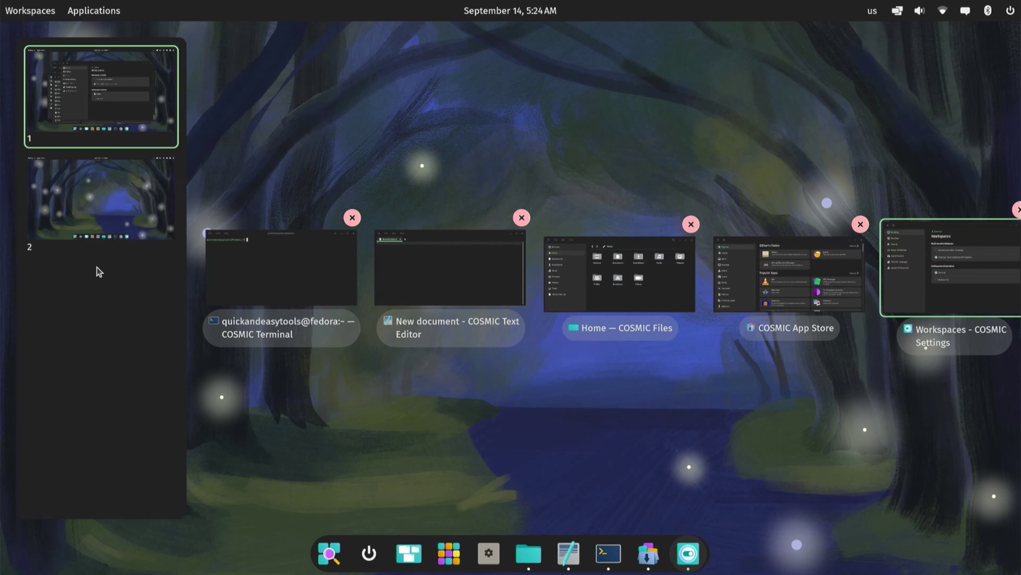
{"action": "left_click", "coordinate": [45, 12]}
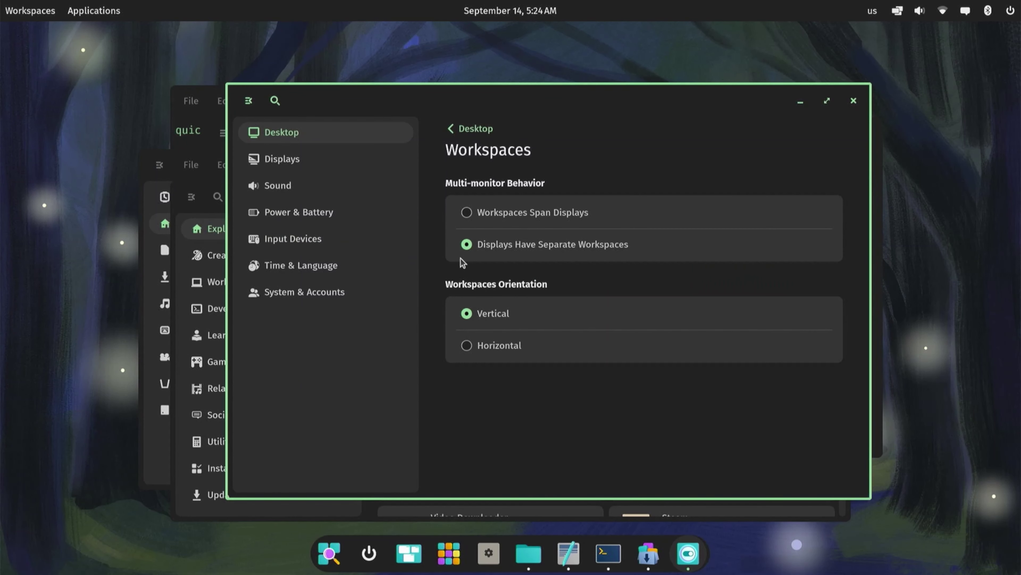
Set the workspaces orientation to Horizontal, check it in the workspace overview, and return to the Desktop settings
{"action": "left_click", "coordinate": [467, 345]}
{"action": "left_click", "coordinate": [15, 12]}
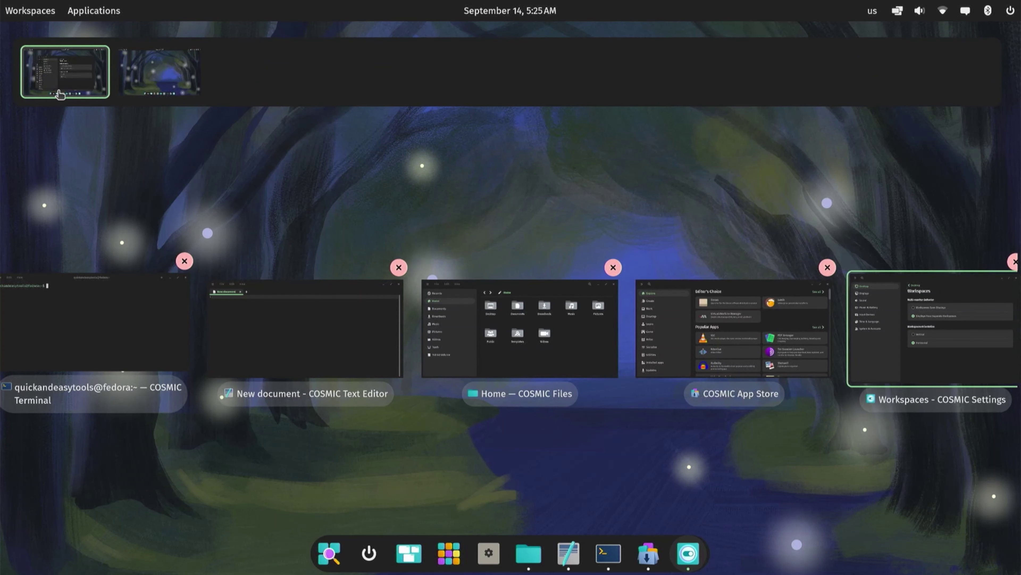
{"action": "left_click", "coordinate": [961, 292]}
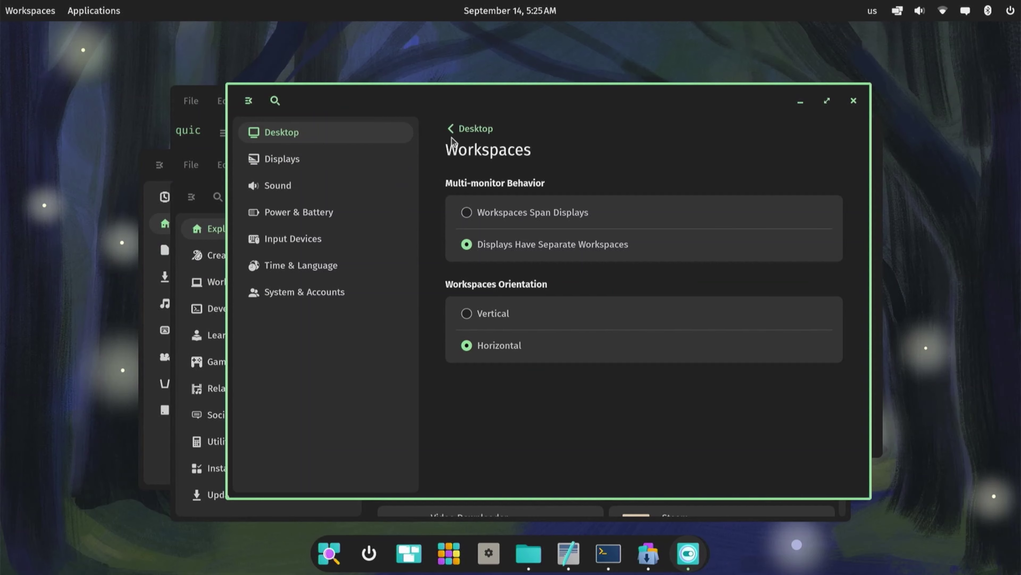
{"action": "left_click", "coordinate": [467, 136]}
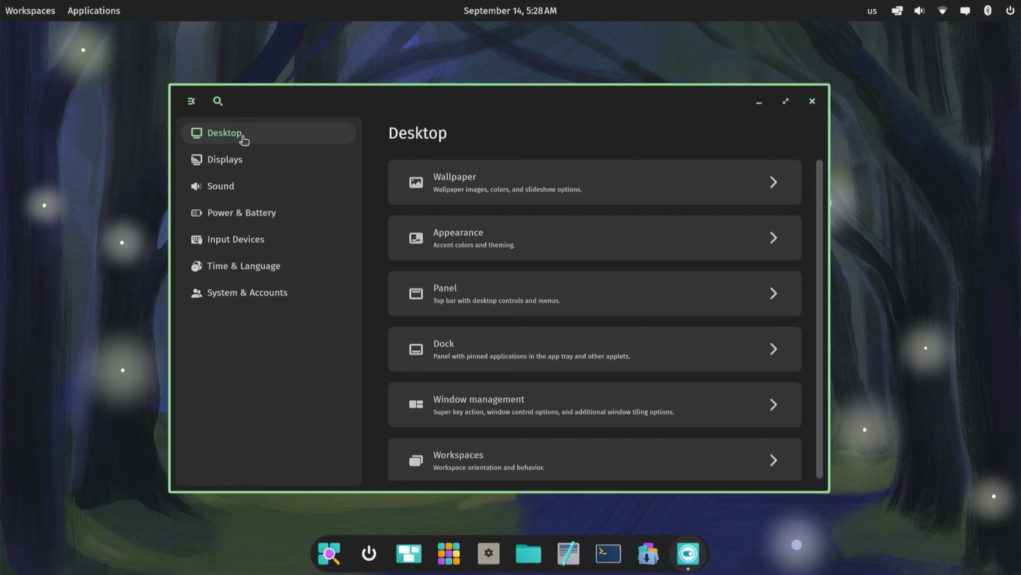
Look through the Displays, Sound, Power & Battery, Input Devices, Time & Language and System & Accounts settings, and close the settings window
{"action": "left_click", "coordinate": [217, 161]}
{"action": "left_click", "coordinate": [220, 189]}
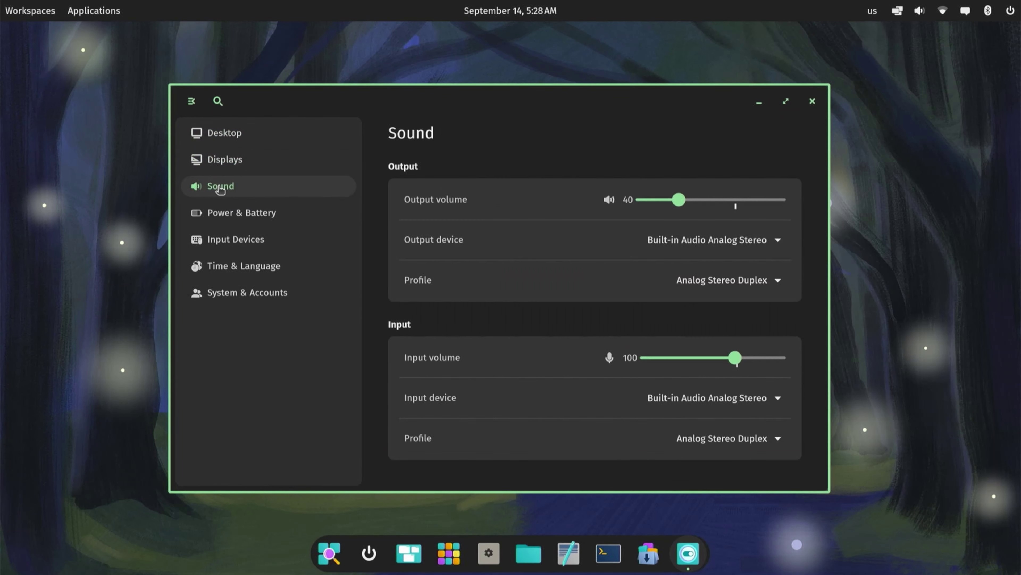
{"action": "left_click", "coordinate": [216, 216]}
{"action": "left_click", "coordinate": [210, 245]}
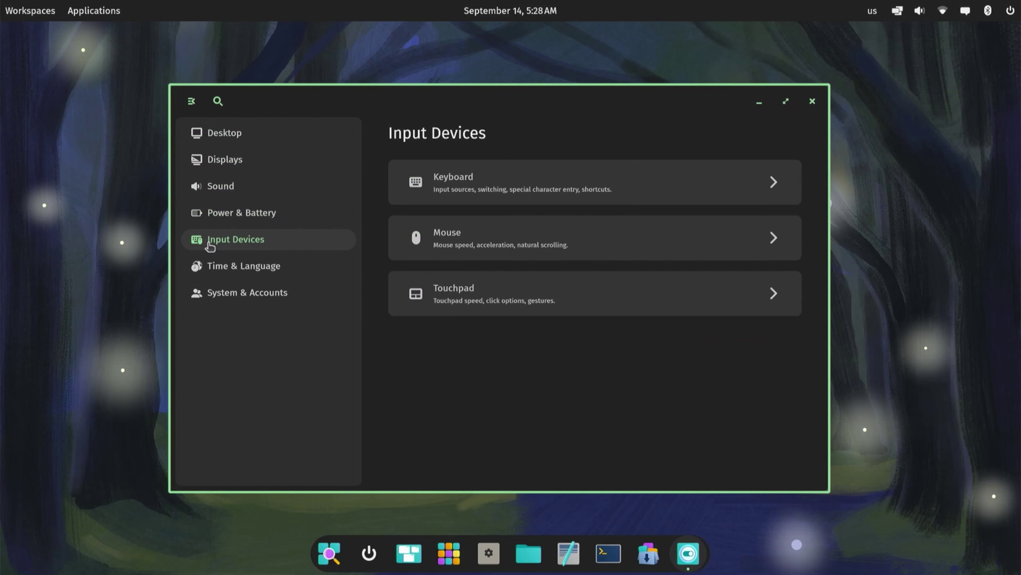
{"action": "left_click", "coordinate": [218, 267]}
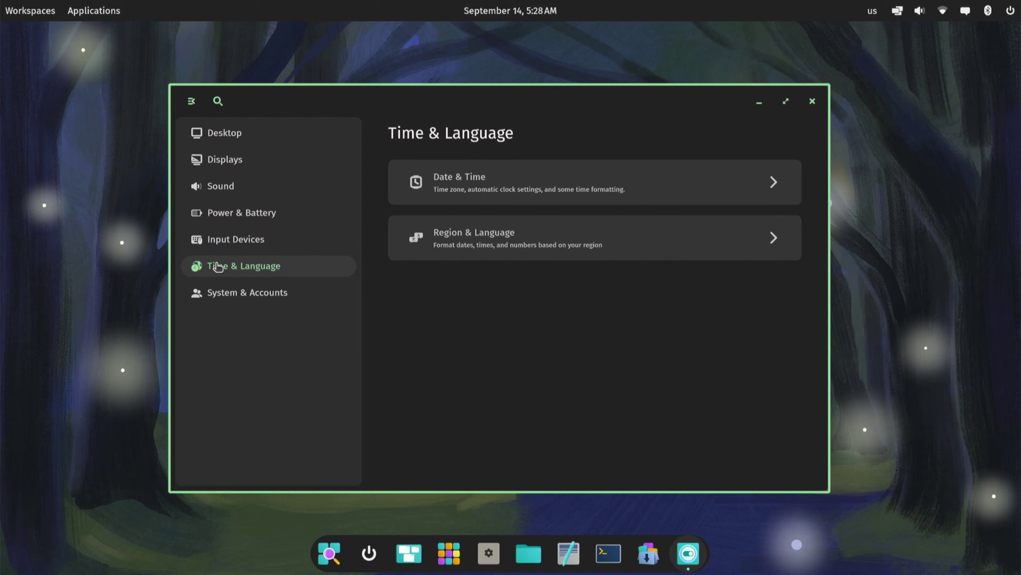
{"action": "left_click", "coordinate": [220, 298]}
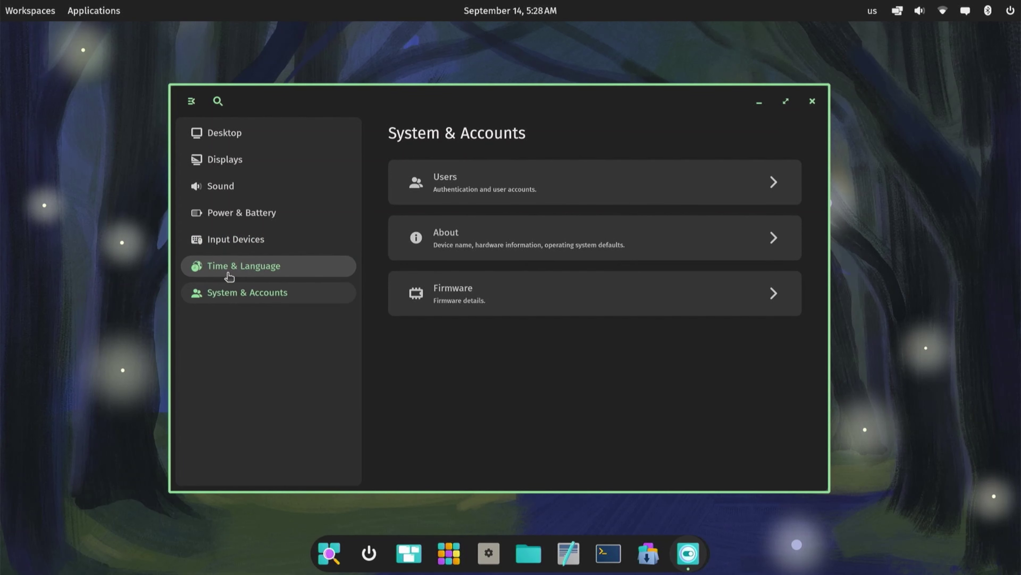
{"action": "left_click", "coordinate": [813, 101]}
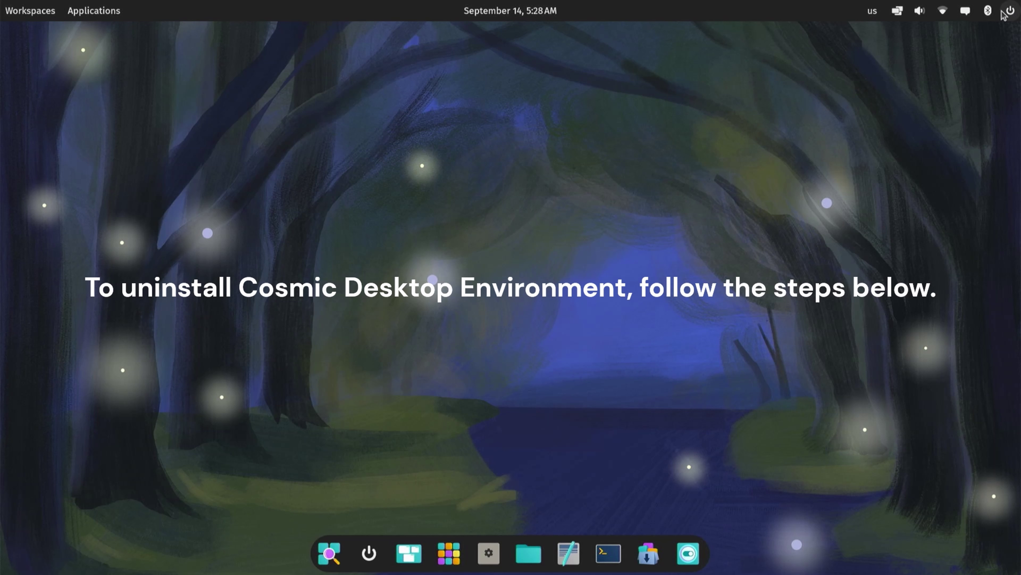
Log out of the COSMIC session and confirm quitting all applications
{"action": "left_click", "coordinate": [1010, 12]}
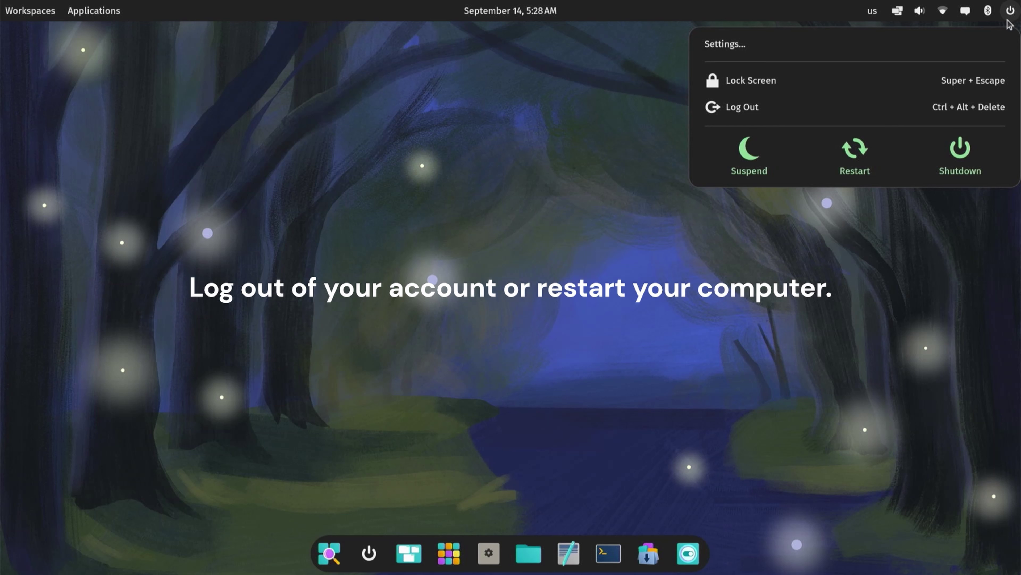
{"action": "left_click", "coordinate": [831, 118]}
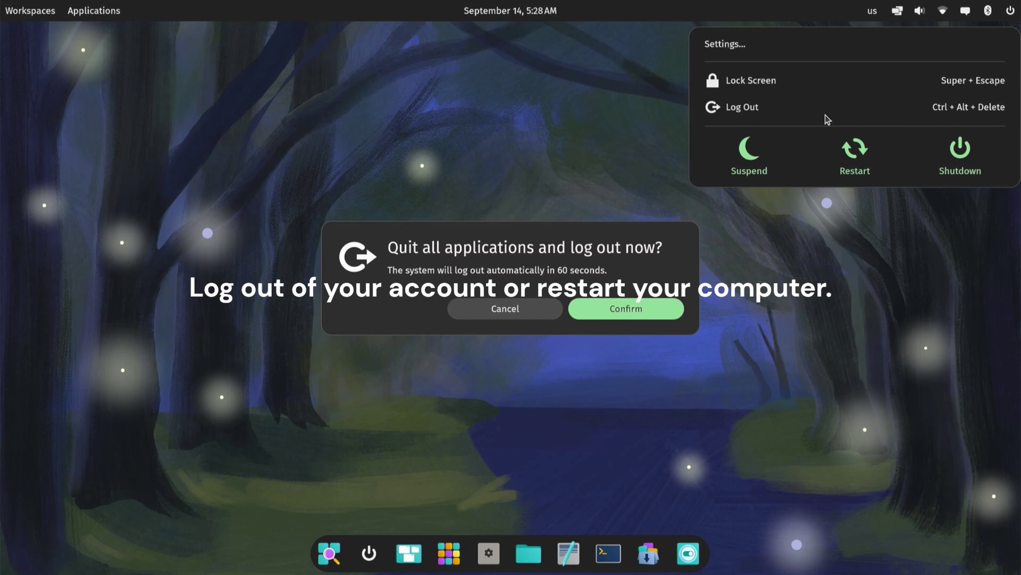
{"action": "left_click", "coordinate": [656, 314]}
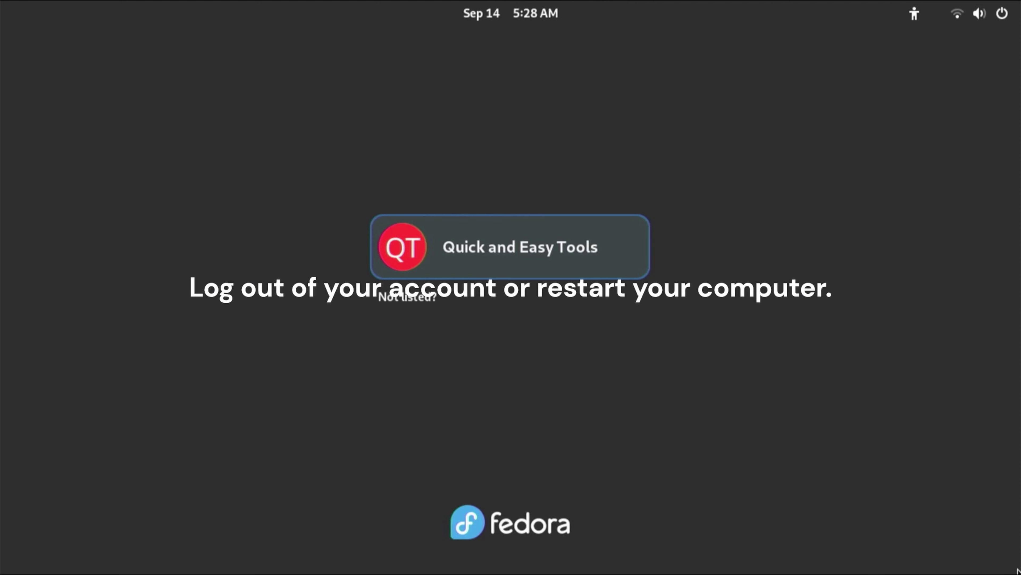
Choose the GNOME session for the listed account and sign in by entering the account password
{"action": "left_click", "coordinate": [561, 272]}
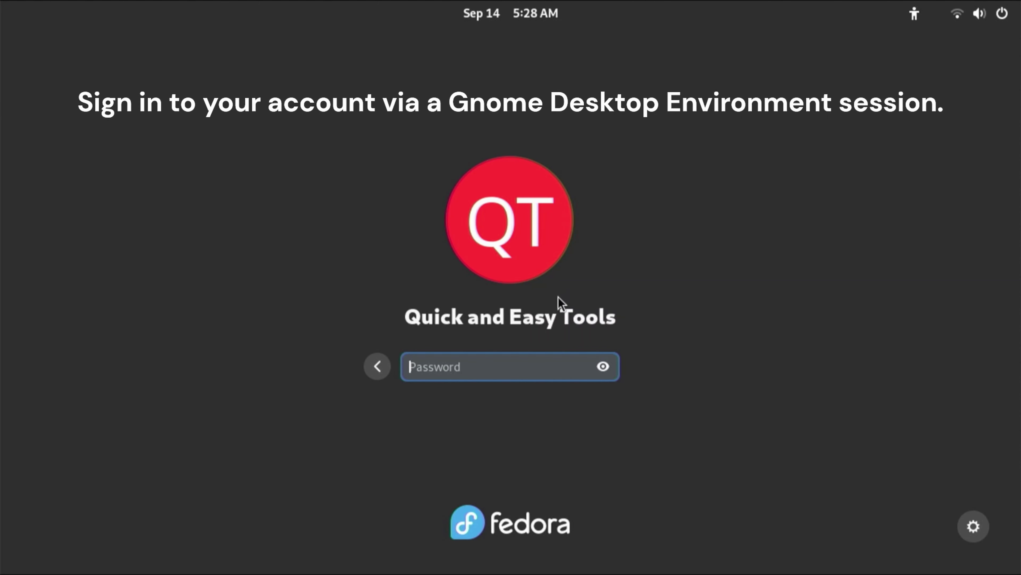
{"action": "left_click", "coordinate": [972, 525]}
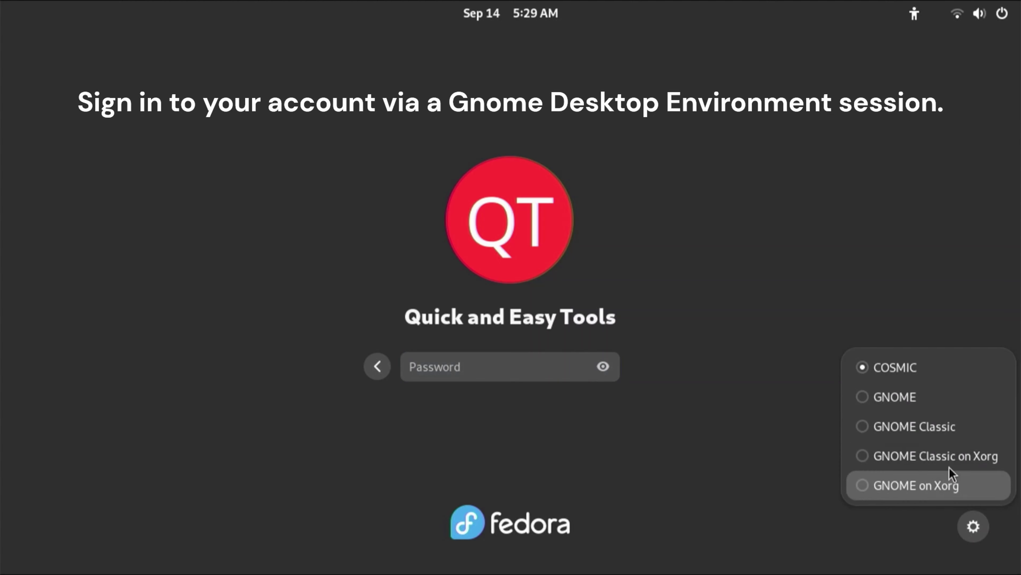
{"action": "left_click", "coordinate": [869, 395]}
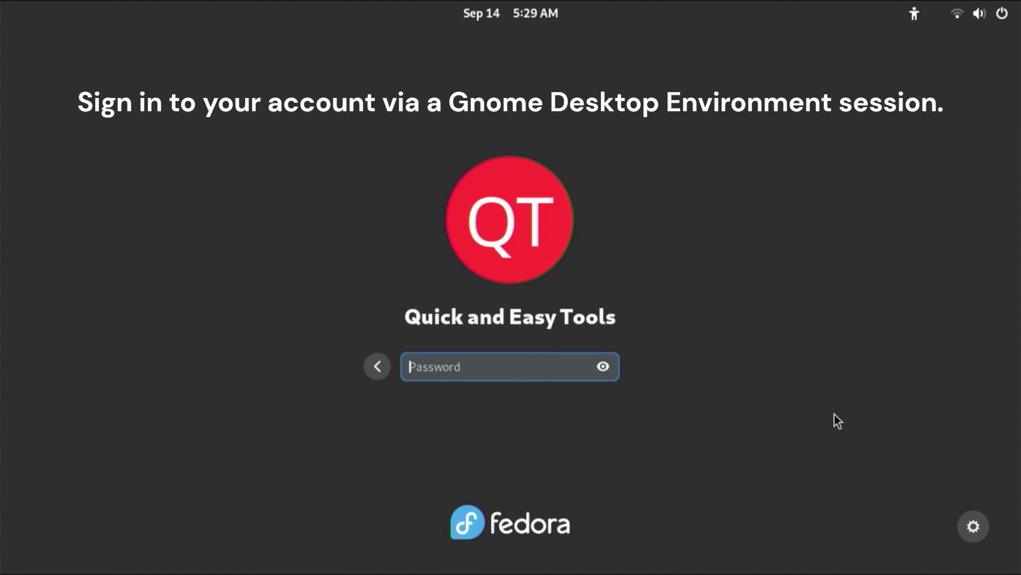
{"action": "type", "text": "******"}
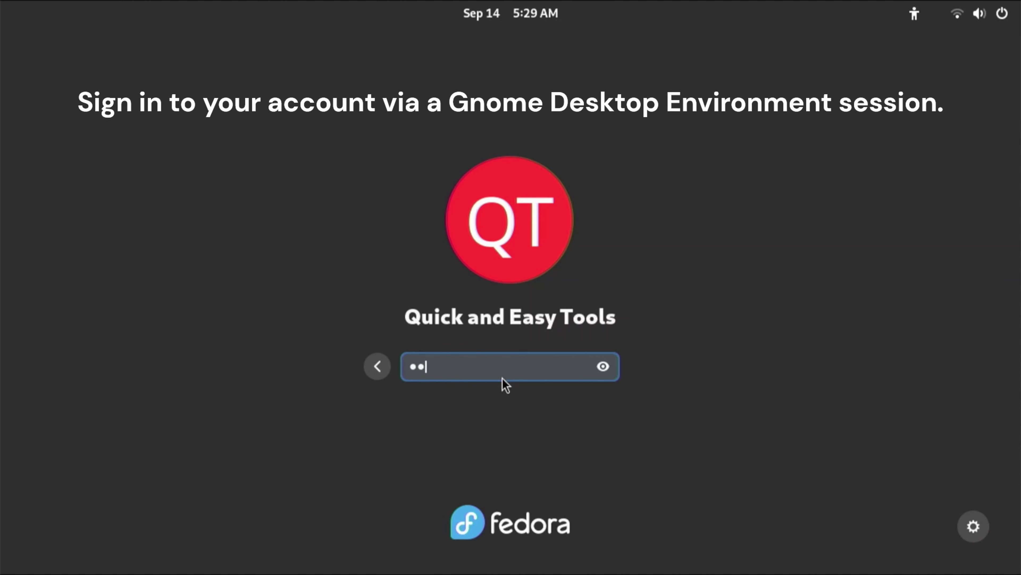
{"action": "key", "text": "Return"}
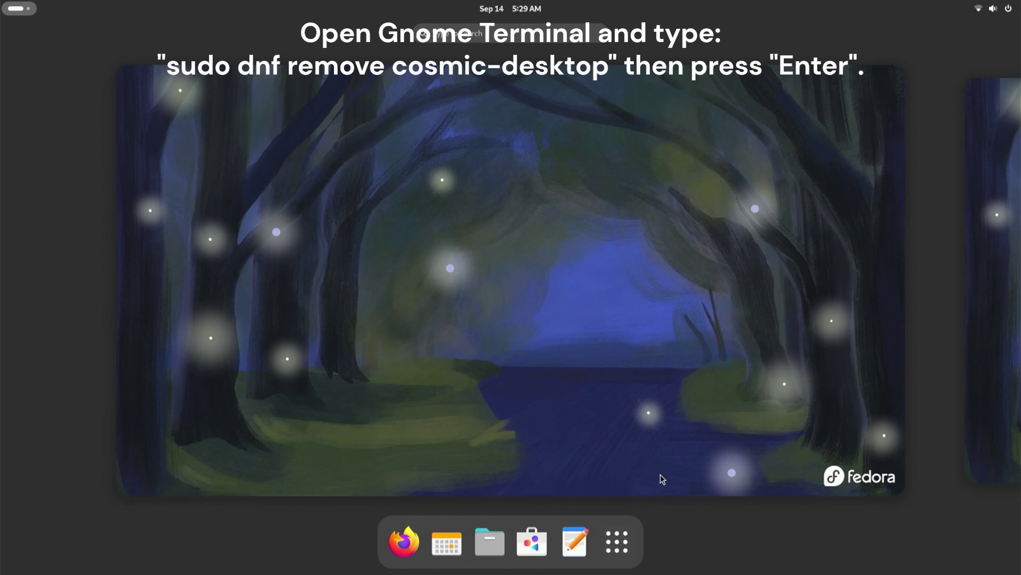
Open the GNOME Terminal and run "sudo dnf remove cosmic-desktop"
{"action": "left_click", "coordinate": [609, 546]}
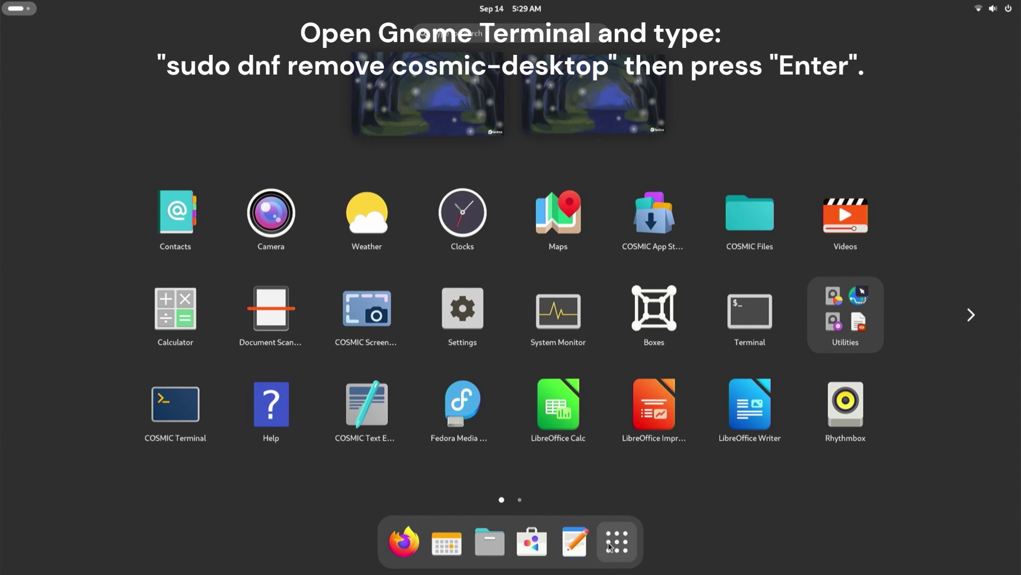
{"action": "left_click", "coordinate": [742, 327]}
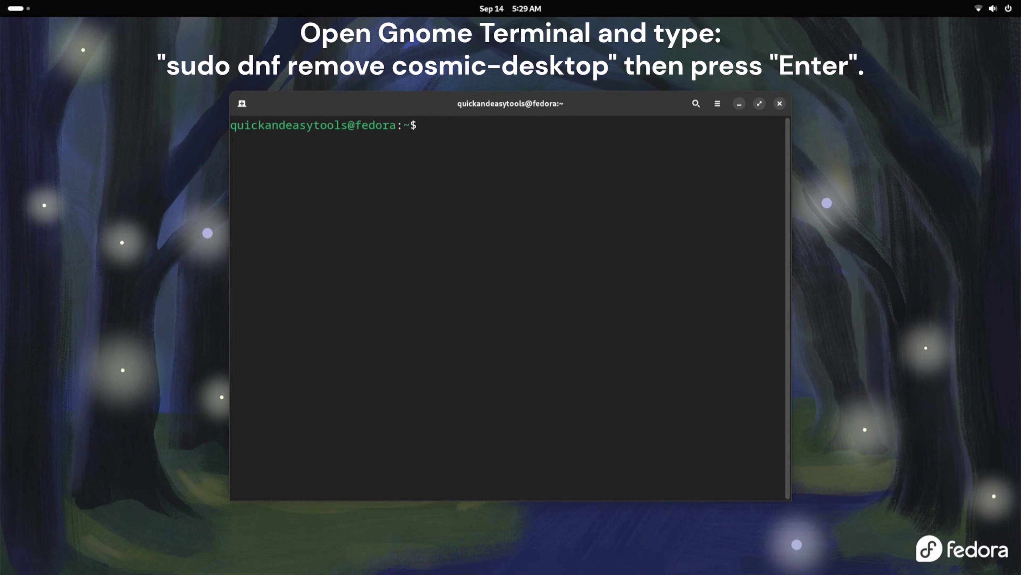
{"action": "type", "text": "sudo dnf remove "}
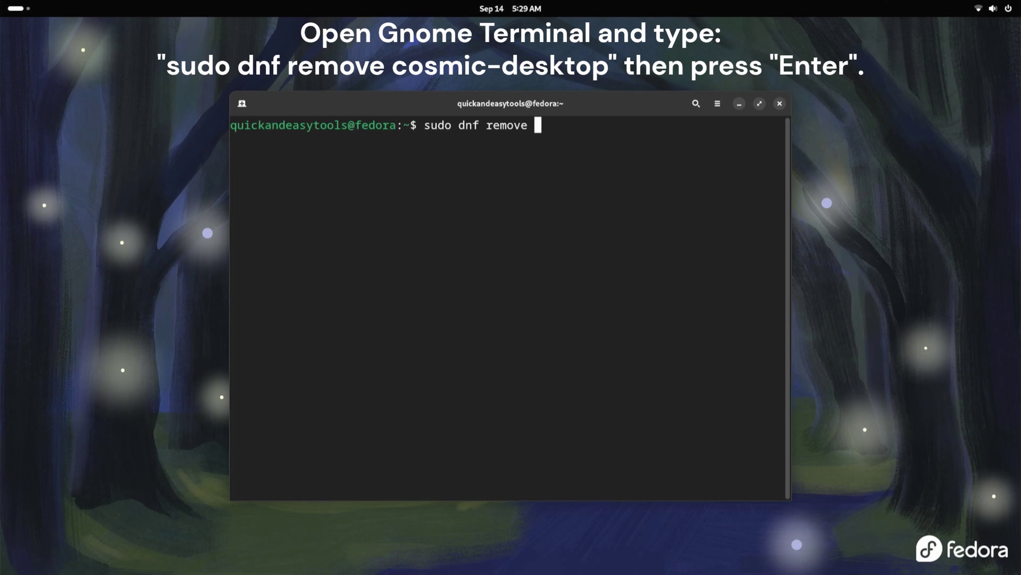
{"action": "type", "text": "cosmic-d"}
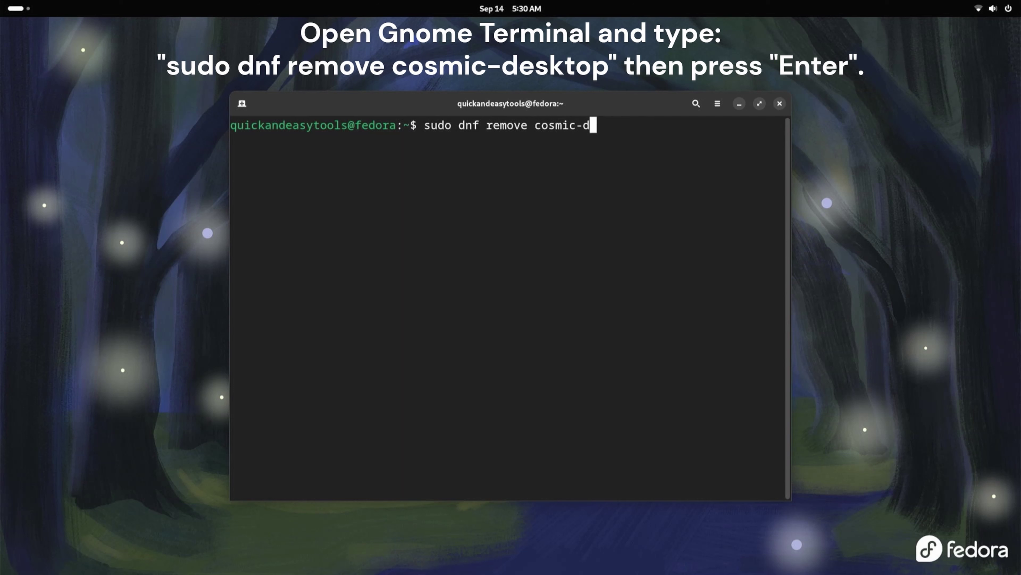
{"action": "type", "text": "esktop"}
{"action": "key", "text": "Return"}
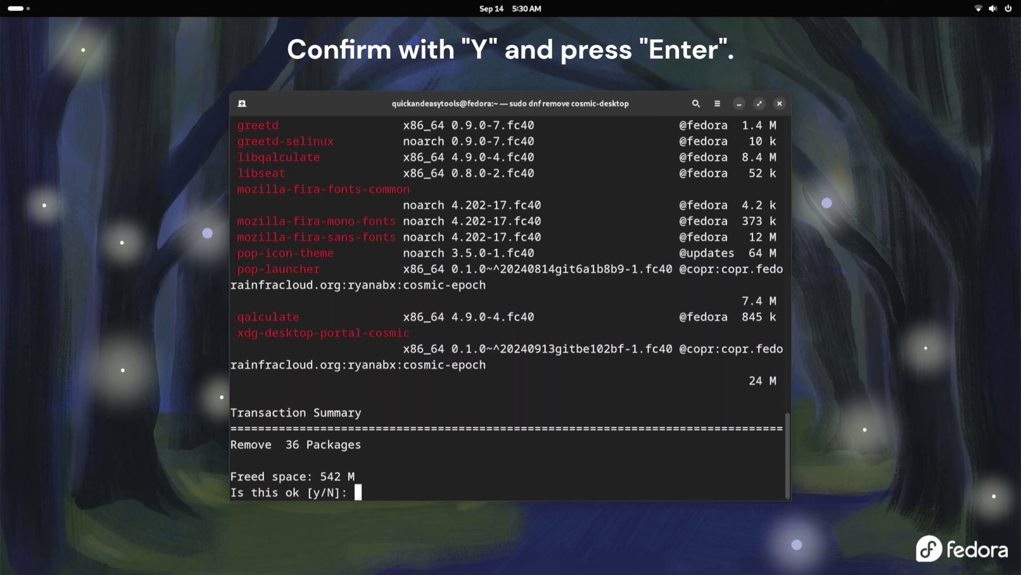
Confirm the package removal with Y, let the uninstallation finish, and close the terminal
{"action": "type", "text": "Y"}
{"action": "key", "text": "Return"}
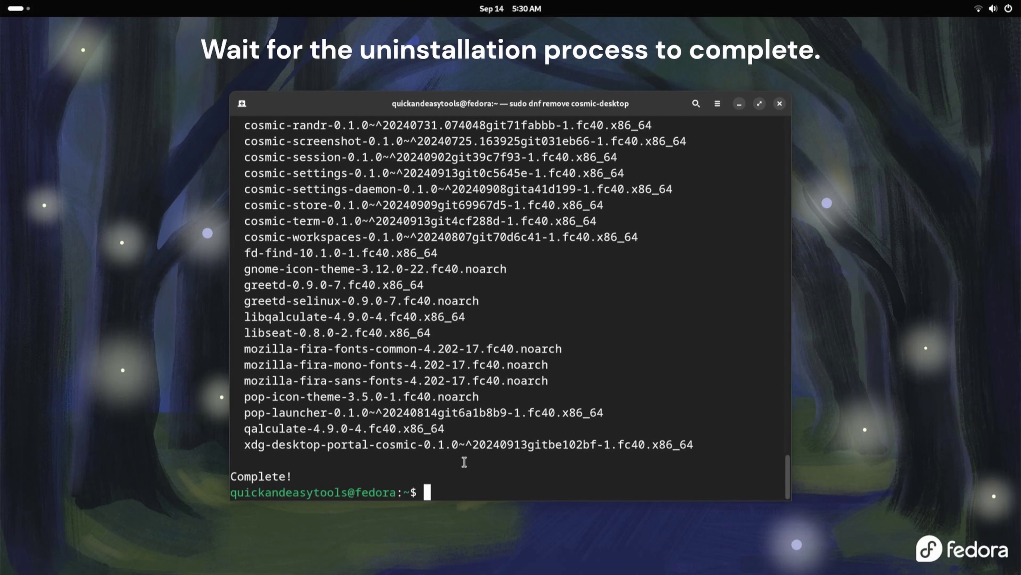
{"action": "left_click_drag", "start_coordinate": [295, 475], "coordinate": [220, 479]}
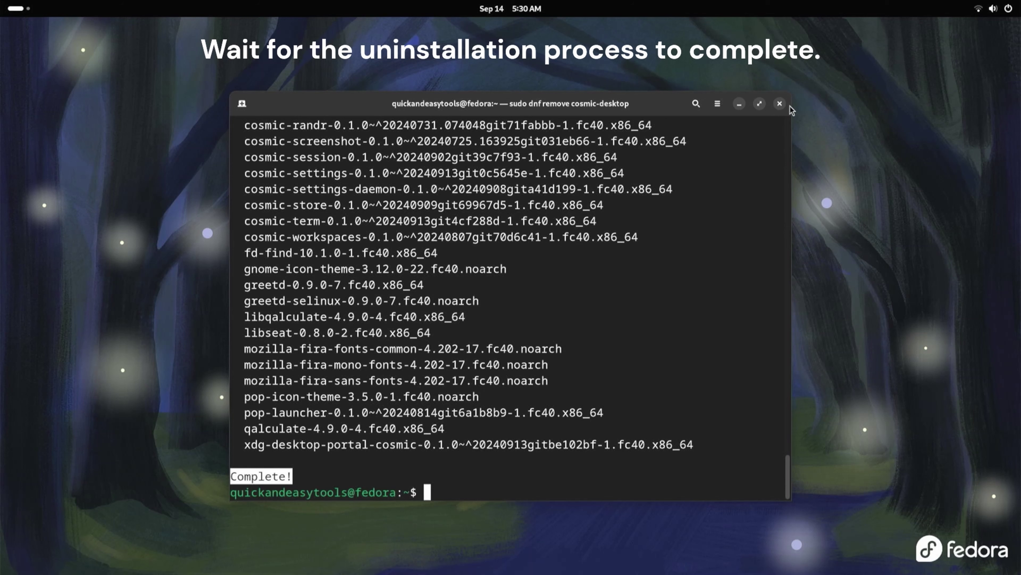
{"action": "left_click", "coordinate": [779, 105]}
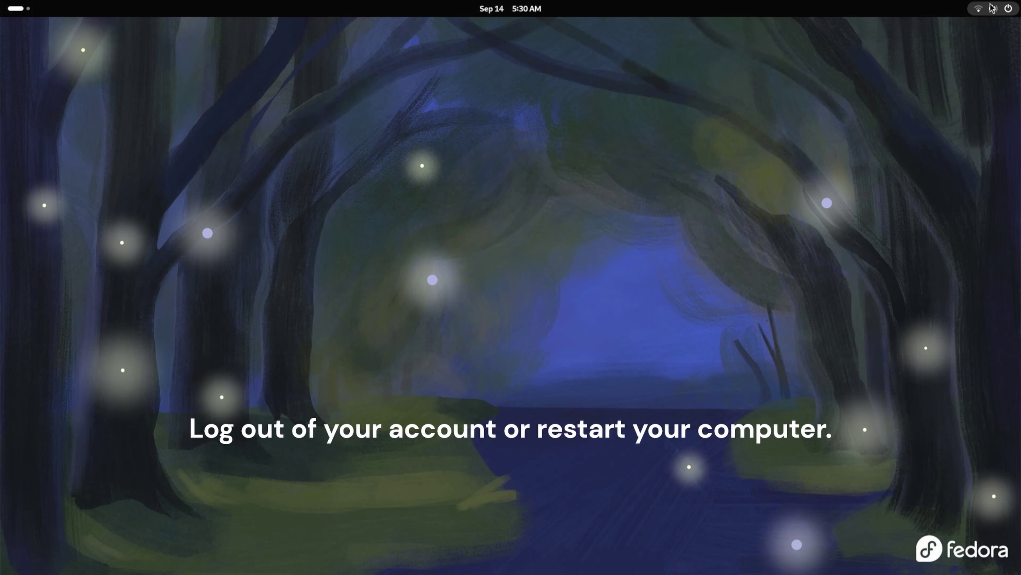
Log out of the GNOME session and confirm the logout
{"action": "left_click", "coordinate": [1006, 8]}
{"action": "left_click", "coordinate": [998, 41]}
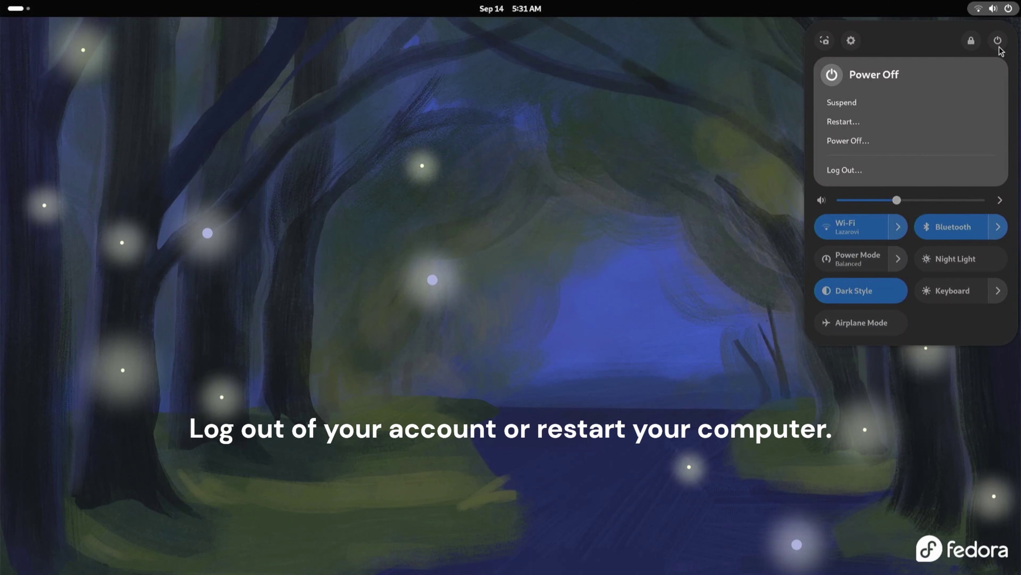
{"action": "left_click", "coordinate": [924, 178]}
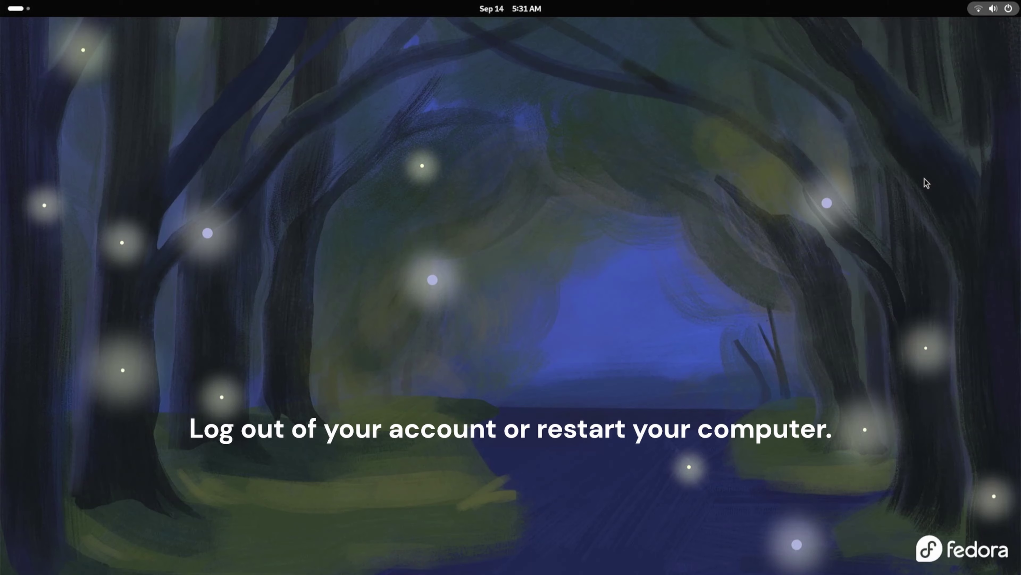
{"action": "left_click", "coordinate": [600, 330]}
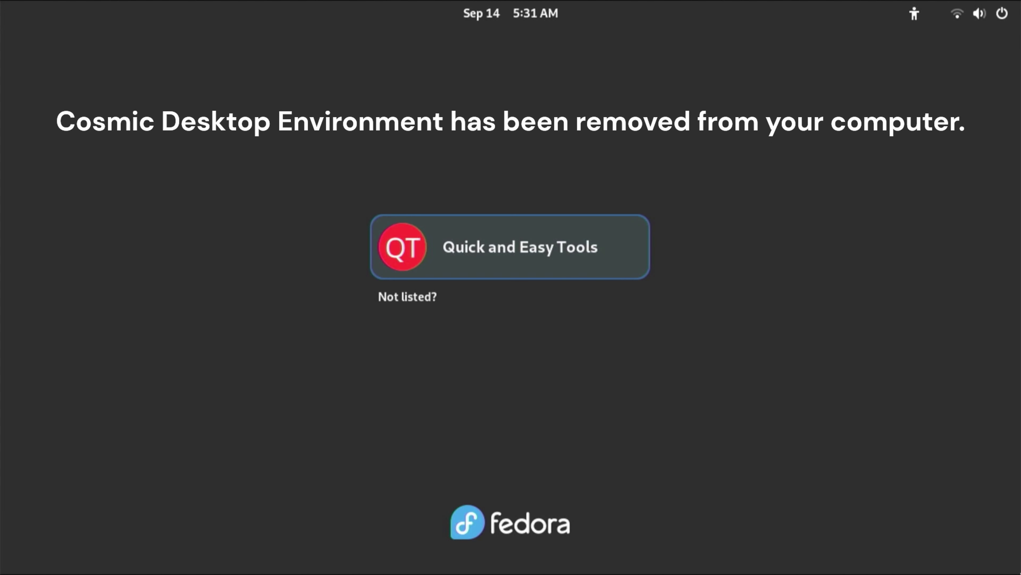
Check the list of available sessions for the listed account, keep GNOME, and sign in with the account password
{"action": "left_click", "coordinate": [579, 262]}
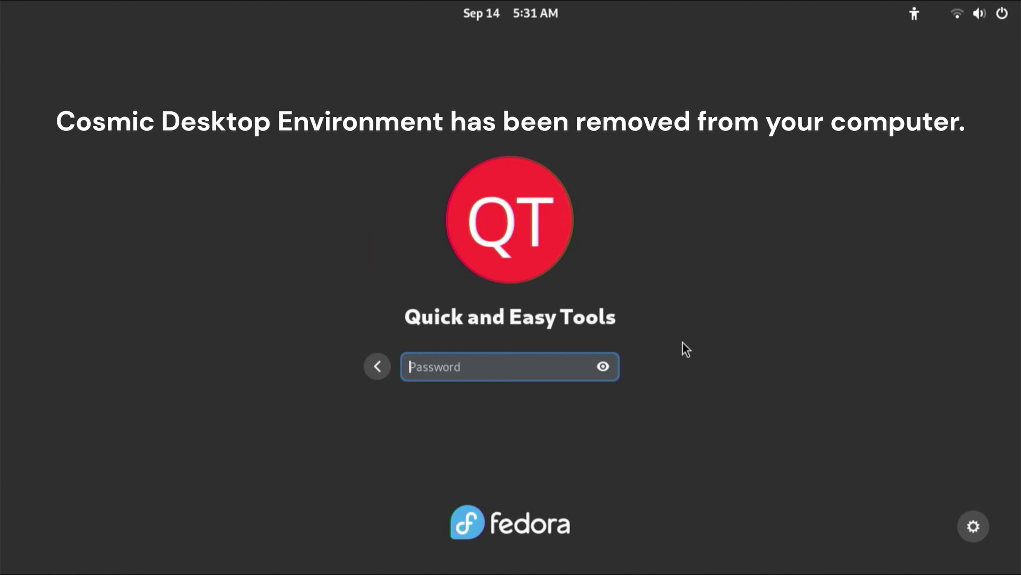
{"action": "left_click", "coordinate": [976, 539]}
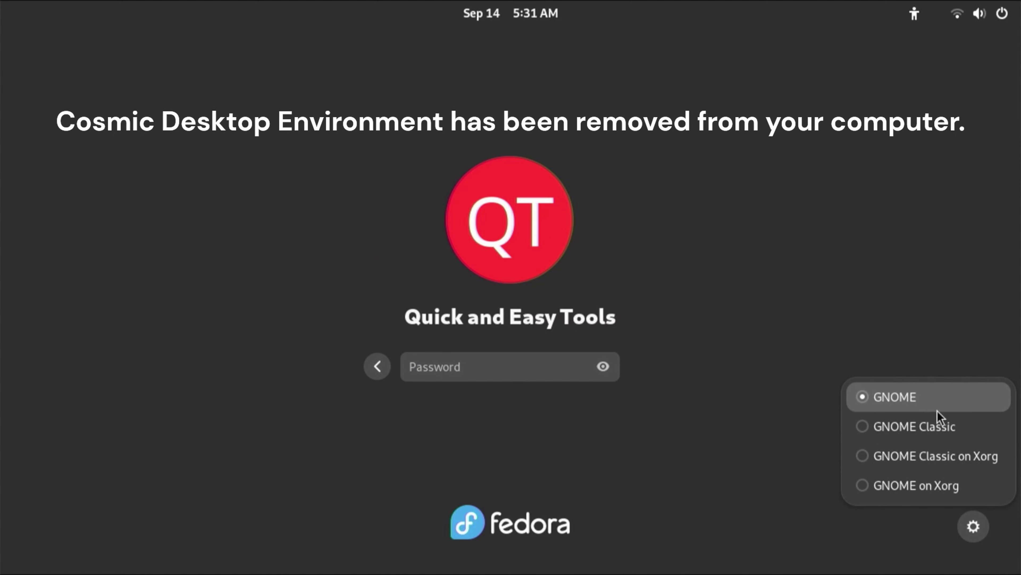
{"action": "left_click", "coordinate": [563, 368]}
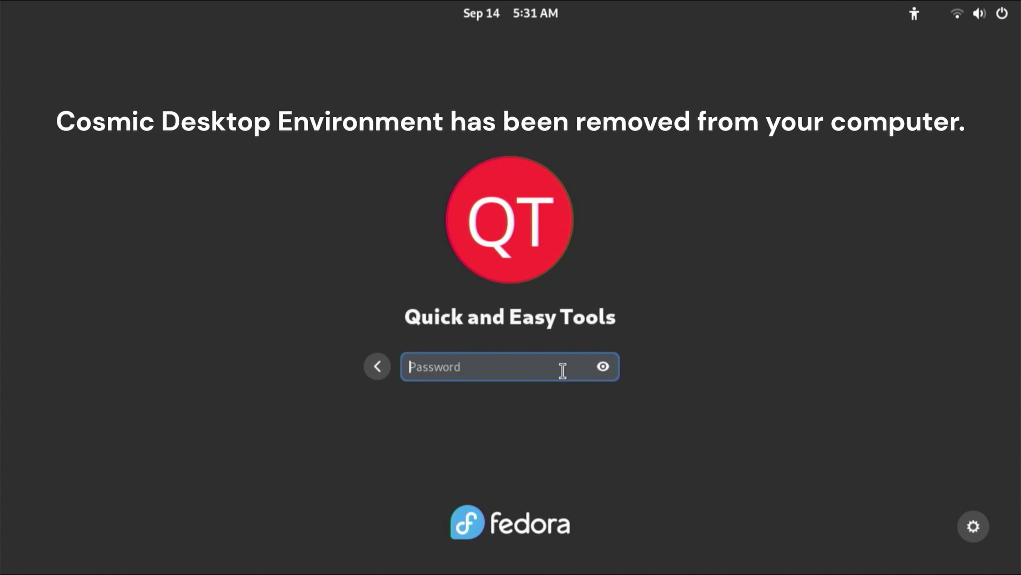
{"action": "type", "text": "******"}
{"action": "key", "text": "Return"}
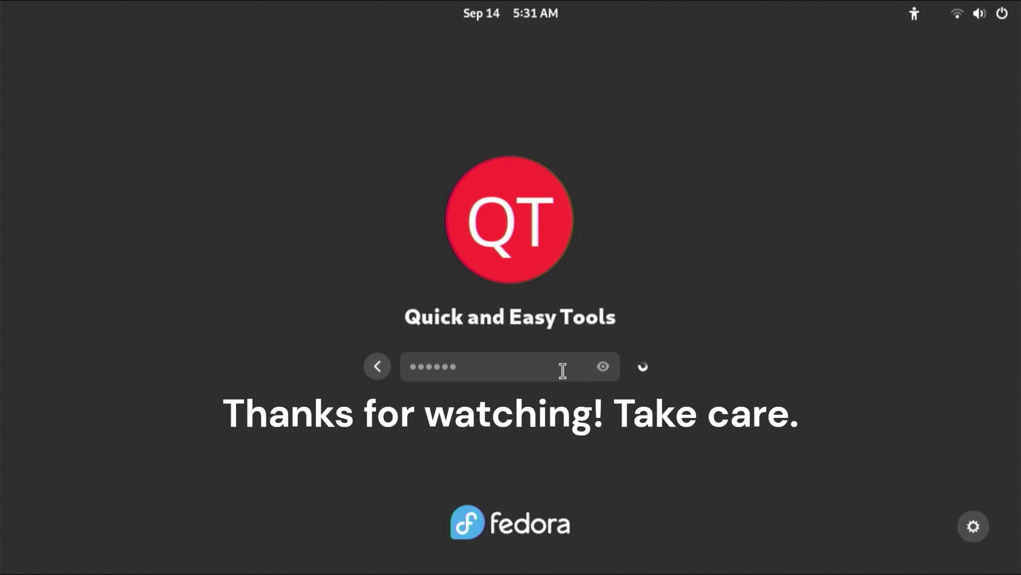